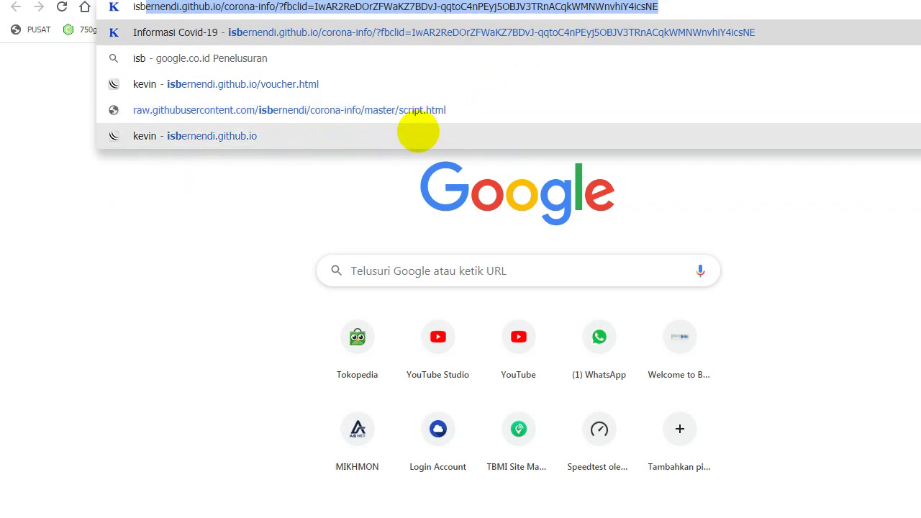
Open isbernendi.github.io/voucher.html and browse the downloadable voucher designs
{"action": "left_click", "coordinate": [364, 84]}
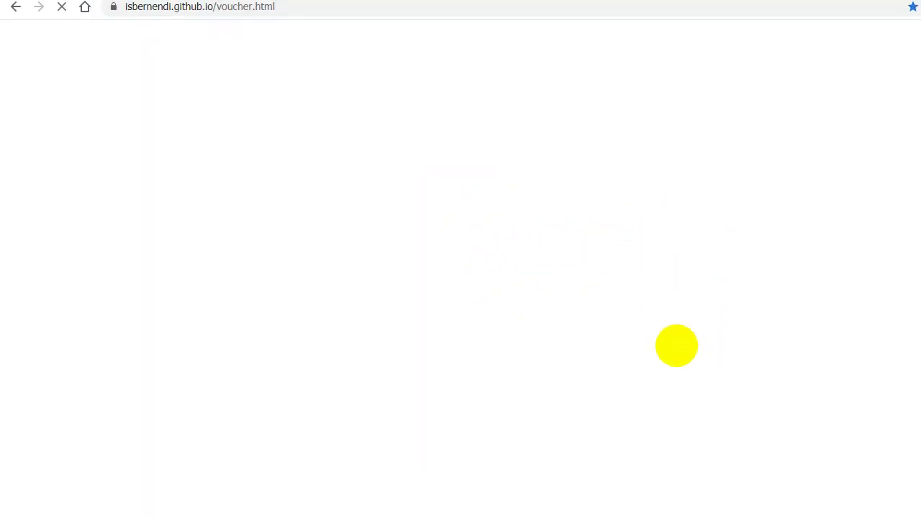
{"action": "scroll", "coordinate": [853, 429], "scroll_direction": "down", "scroll_amount": 6}
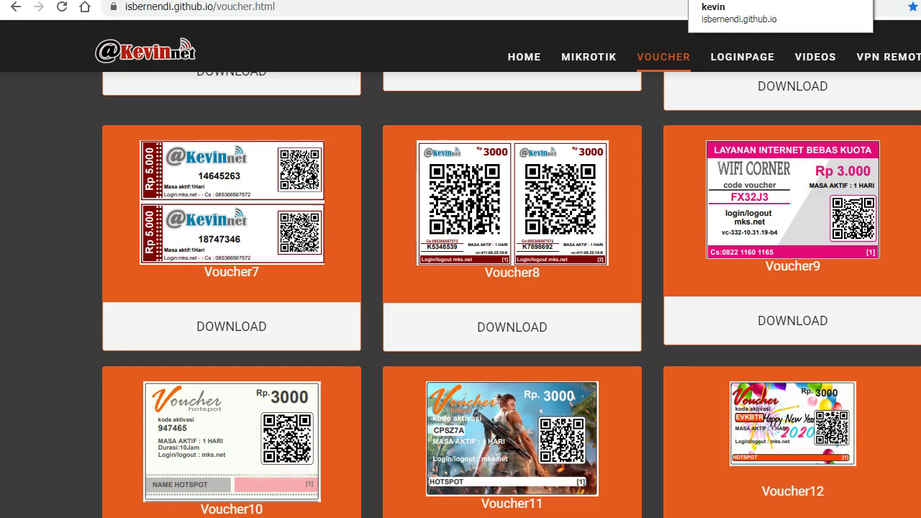
Switch to the printed voucher sheet and examine the duration, validity and login/logout lines on a voucher
{"action": "left_click", "coordinate": [634, 0]}
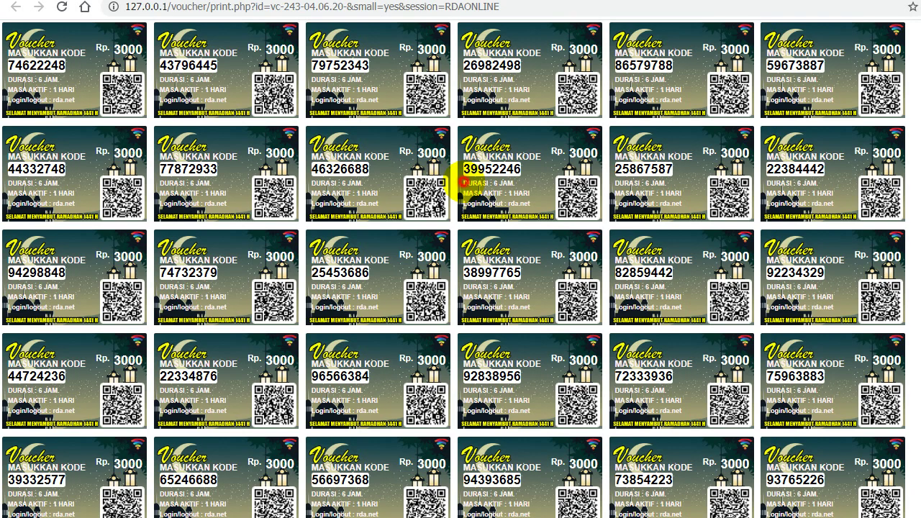
{"action": "triple_click", "coordinate": [464, 185]}
{"action": "left_click", "coordinate": [472, 205]}
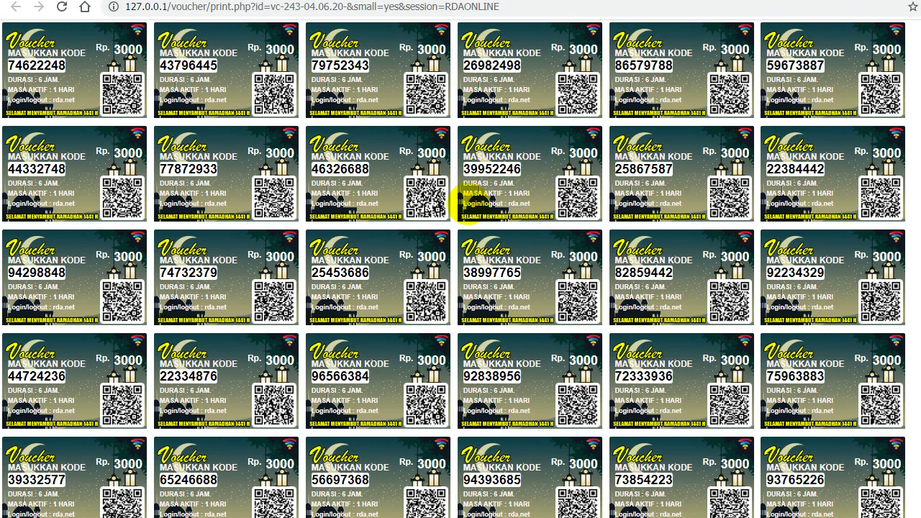
{"action": "left_click_drag", "start_coordinate": [464, 205], "coordinate": [542, 198]}
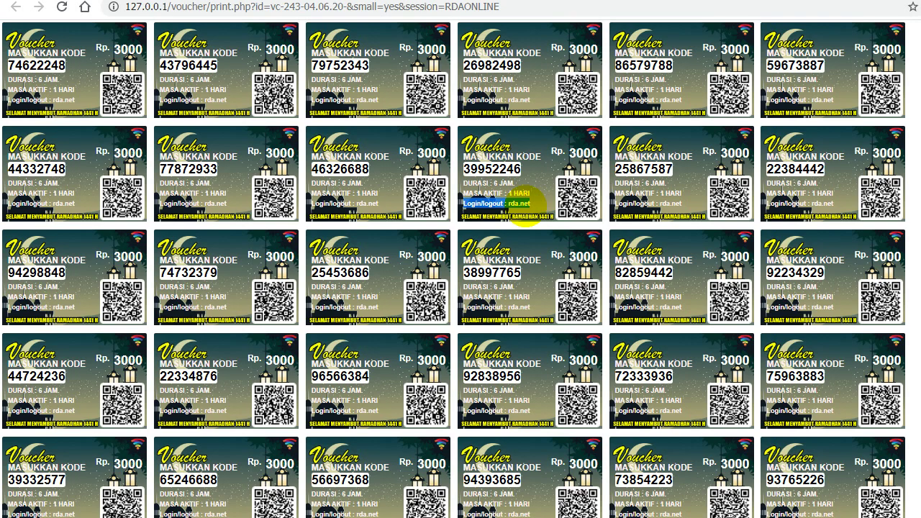
{"action": "left_click", "coordinate": [523, 206]}
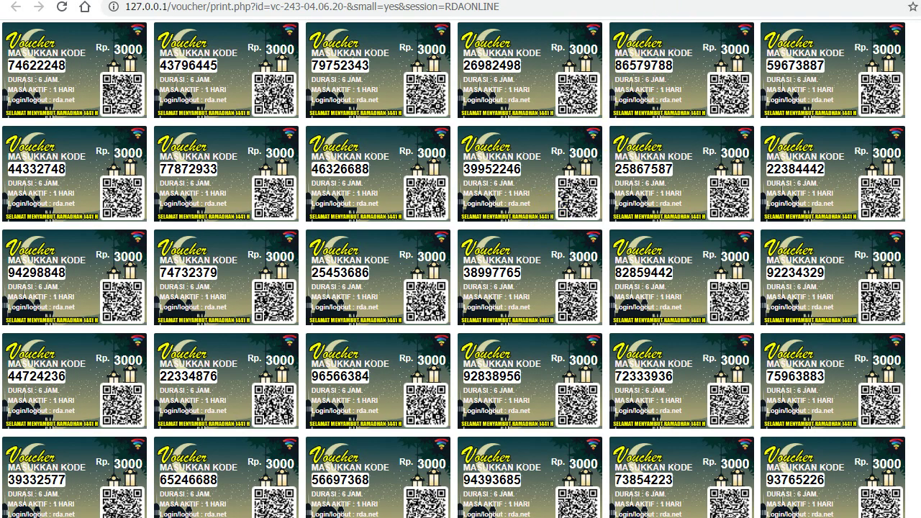
Switch to the MIKHMON dashboard and open the form for generating hotspot users
{"action": "left_click", "coordinate": [522, 2]}
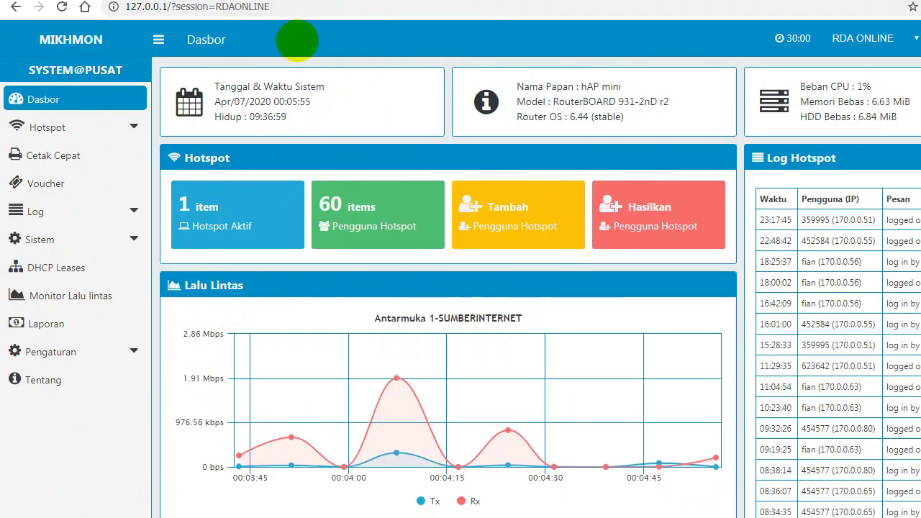
{"action": "left_click", "coordinate": [281, 226]}
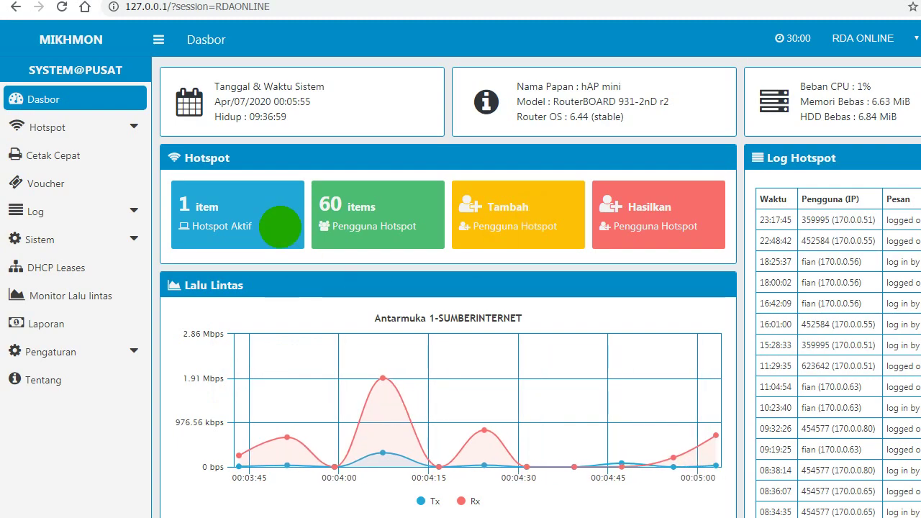
{"action": "left_click", "coordinate": [507, 279]}
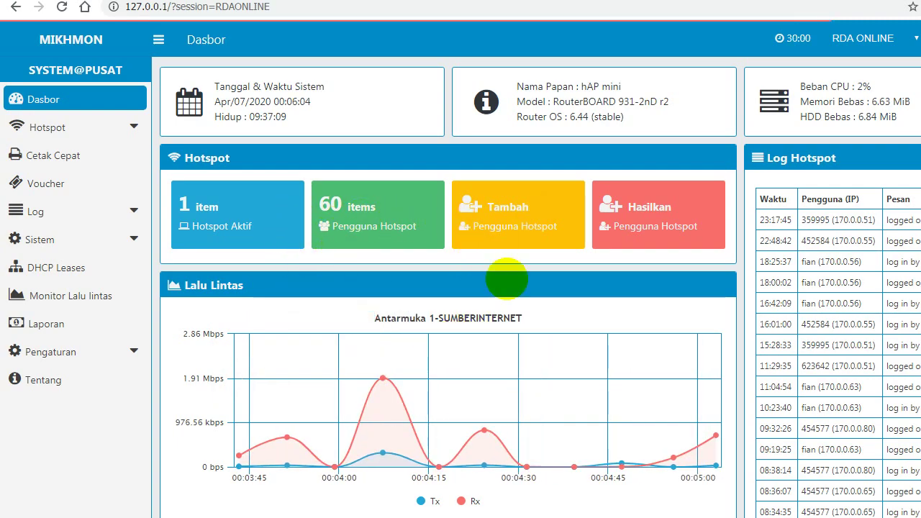
{"action": "left_click", "coordinate": [666, 205]}
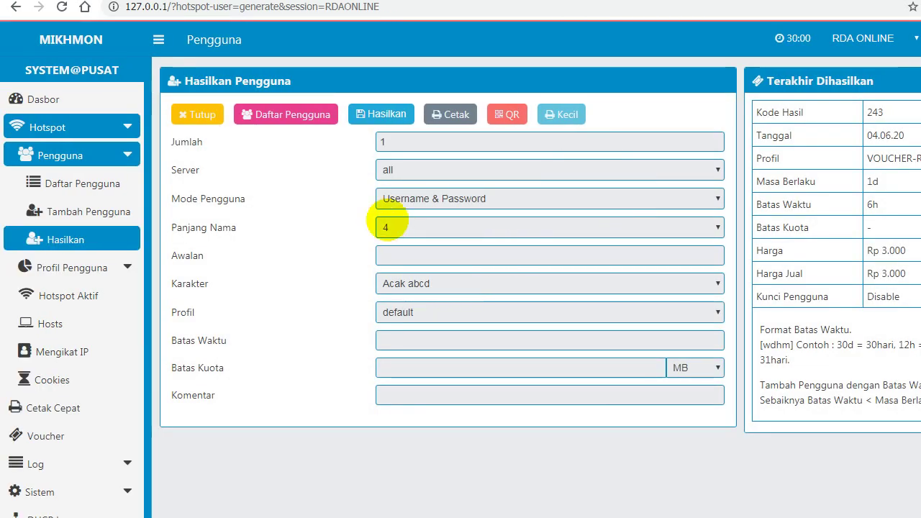
Set the user quantity to 30, the user mode to Username = Password and the name length to 5
{"action": "double_click", "coordinate": [437, 144]}
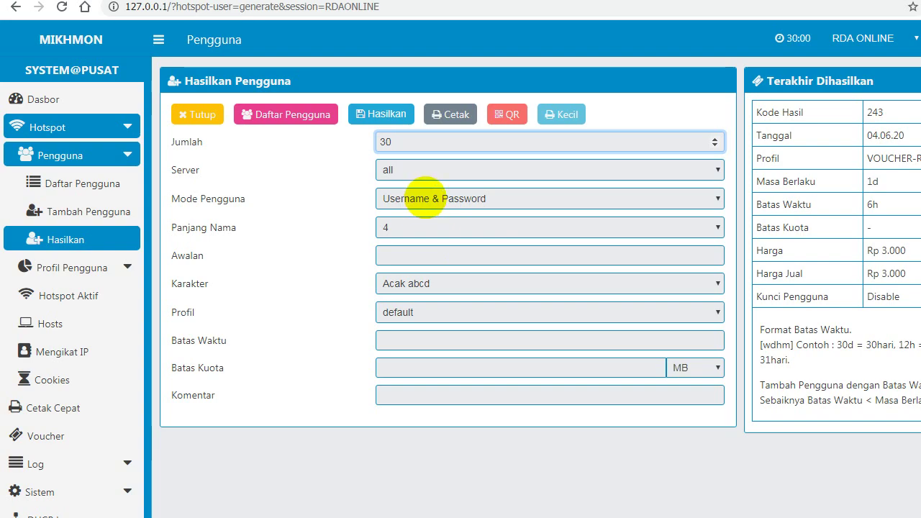
{"action": "left_click", "coordinate": [425, 199]}
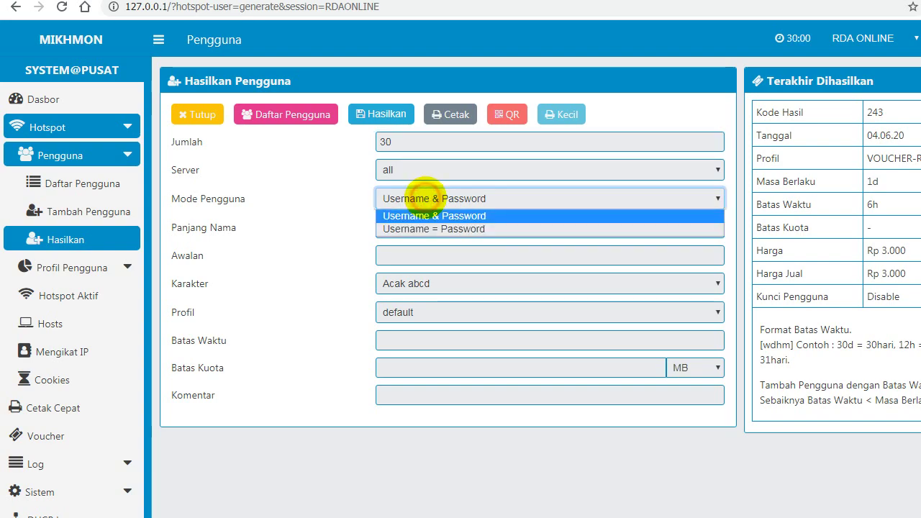
{"action": "left_click", "coordinate": [436, 226]}
{"action": "left_click", "coordinate": [389, 227]}
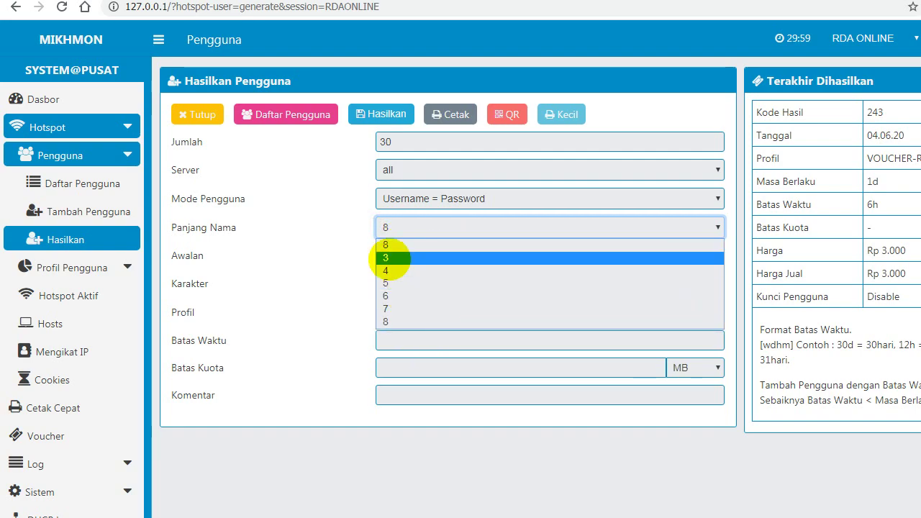
{"action": "left_click", "coordinate": [397, 283]}
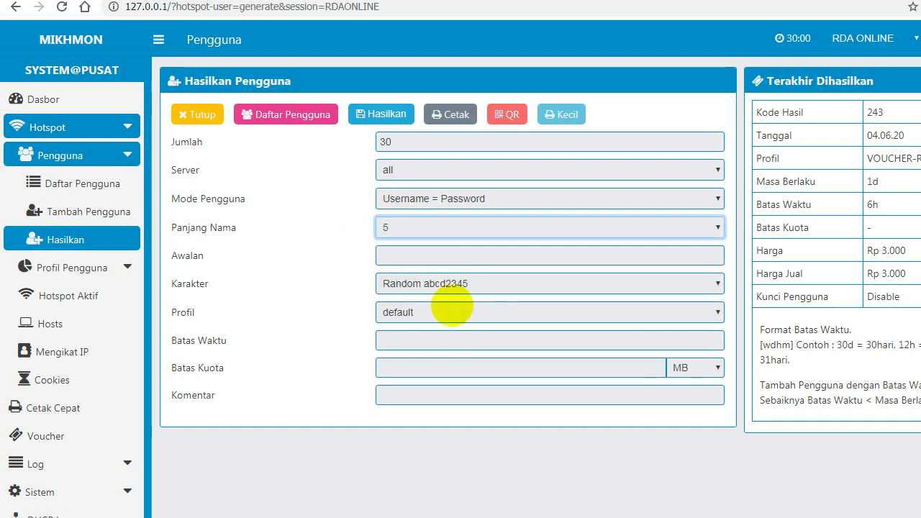
Set the character type to Acak 5AB2C34D and the profile to VOUCHER-RAMADHAN
{"action": "left_click", "coordinate": [411, 283]}
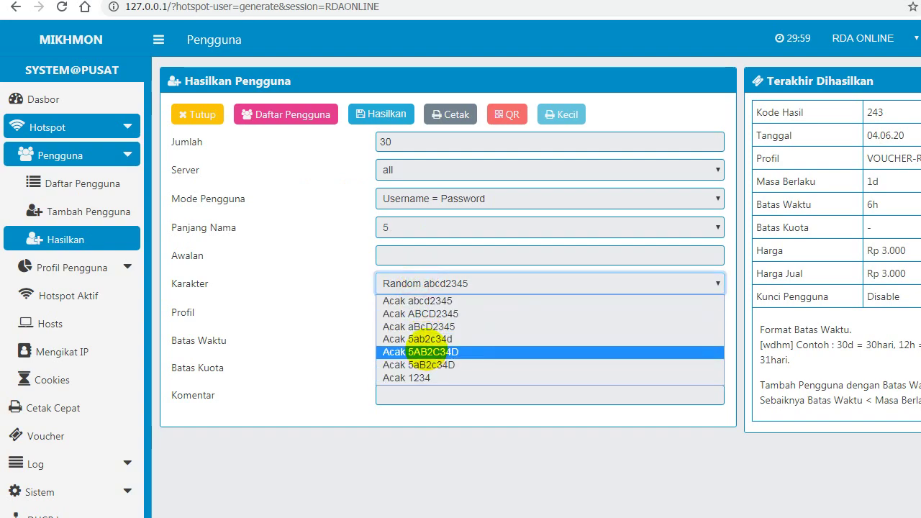
{"action": "left_click", "coordinate": [424, 352]}
{"action": "left_click", "coordinate": [398, 313]}
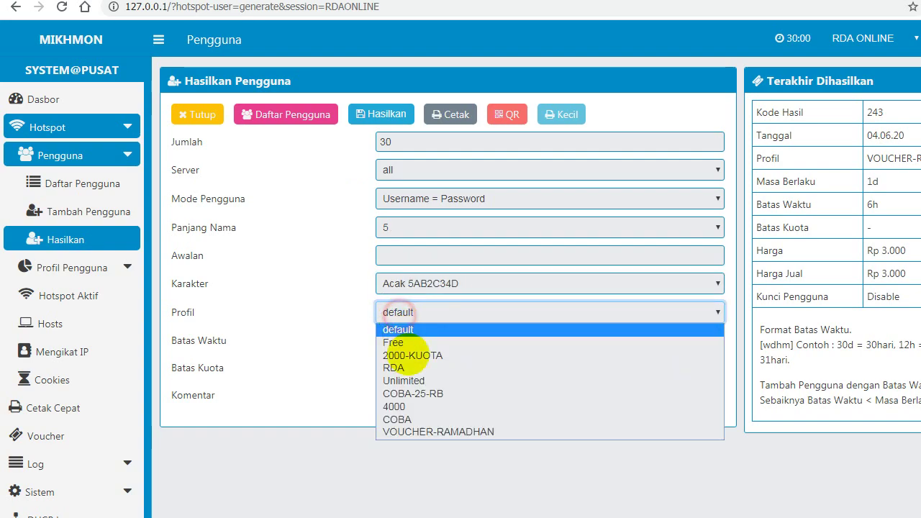
{"action": "left_click", "coordinate": [411, 429]}
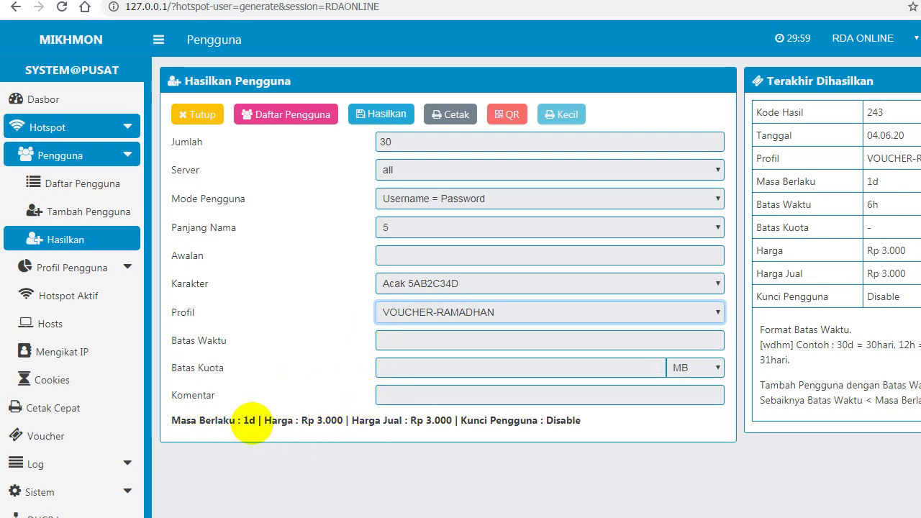
Check the profile's validity period, set the time limit to 12h and generate the vouchers
{"action": "left_click_drag", "start_coordinate": [258, 423], "coordinate": [235, 421]}
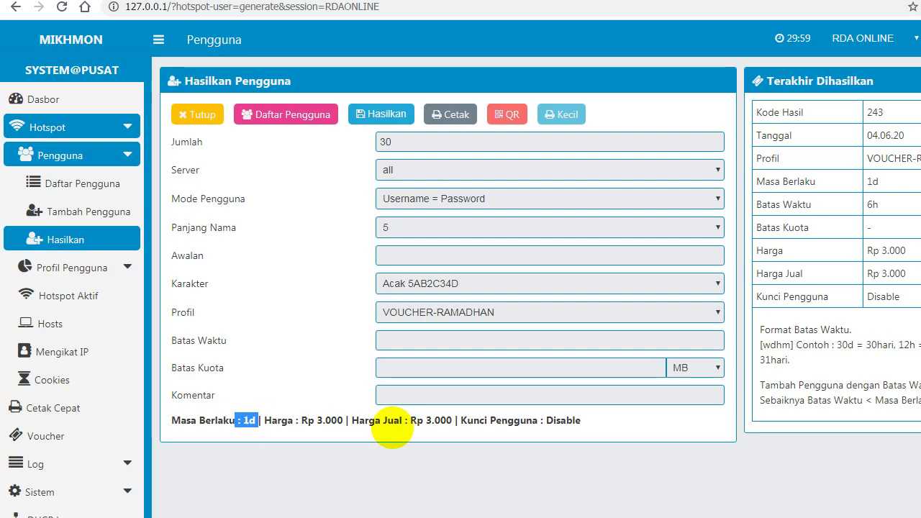
{"action": "left_click", "coordinate": [405, 335]}
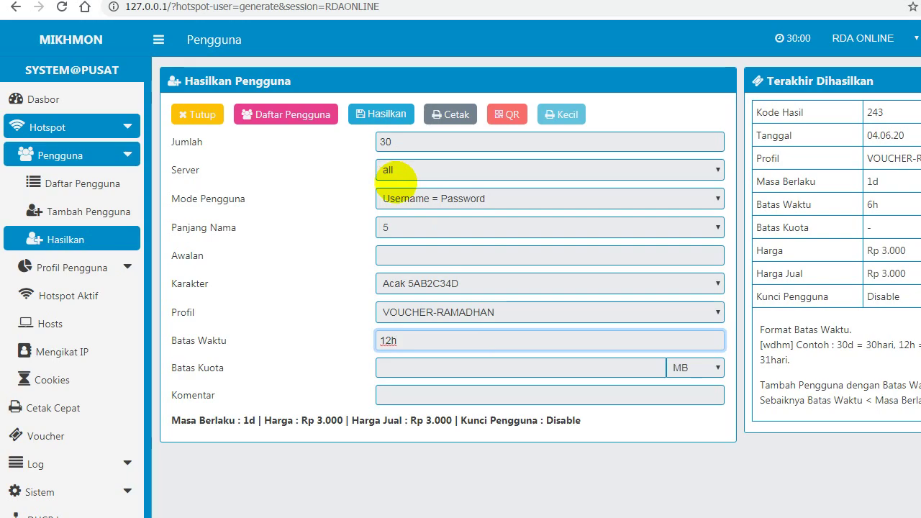
{"action": "left_click", "coordinate": [381, 114]}
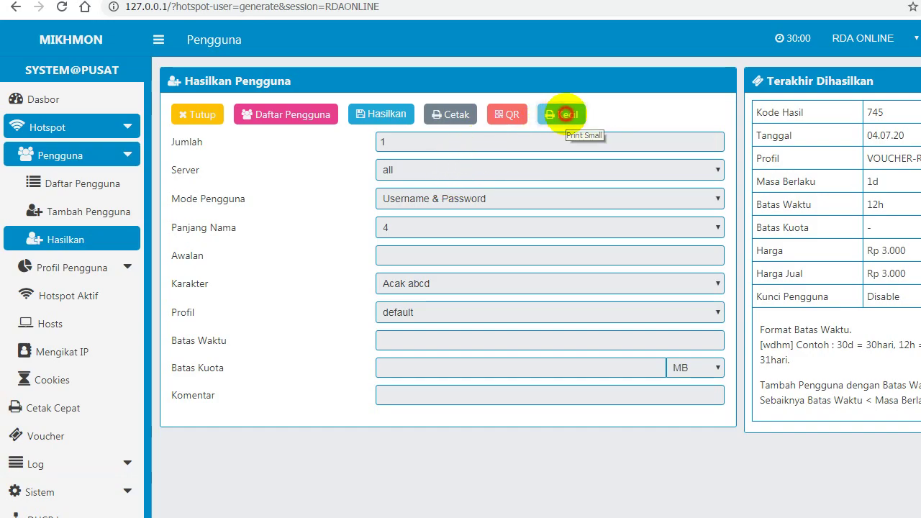
Open the small-format print preview of the generated vouchers and expand its additional print settings
{"action": "left_click", "coordinate": [566, 114]}
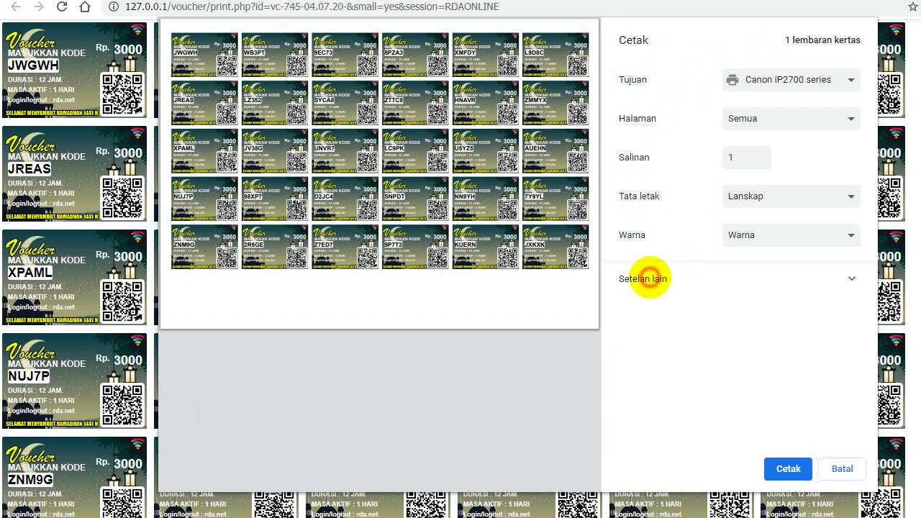
{"action": "left_click", "coordinate": [649, 280]}
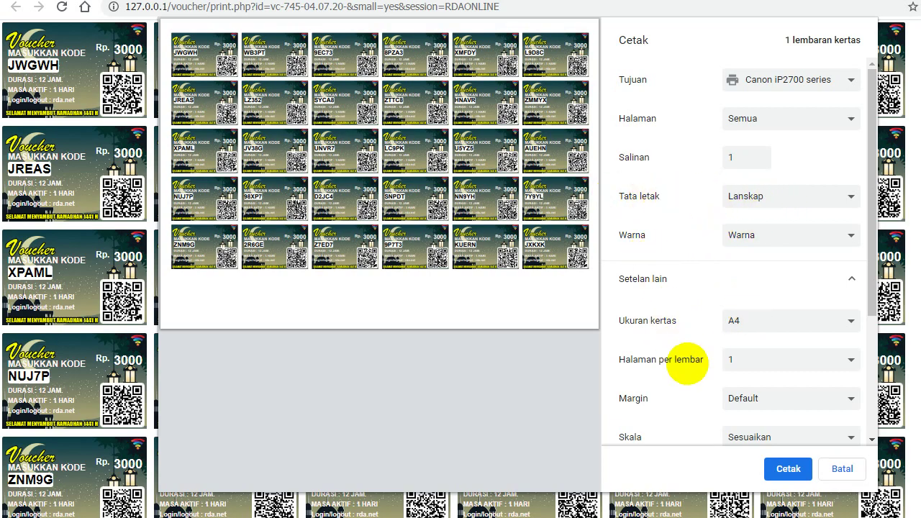
{"action": "scroll", "coordinate": [681, 387], "scroll_direction": "down", "scroll_amount": 3}
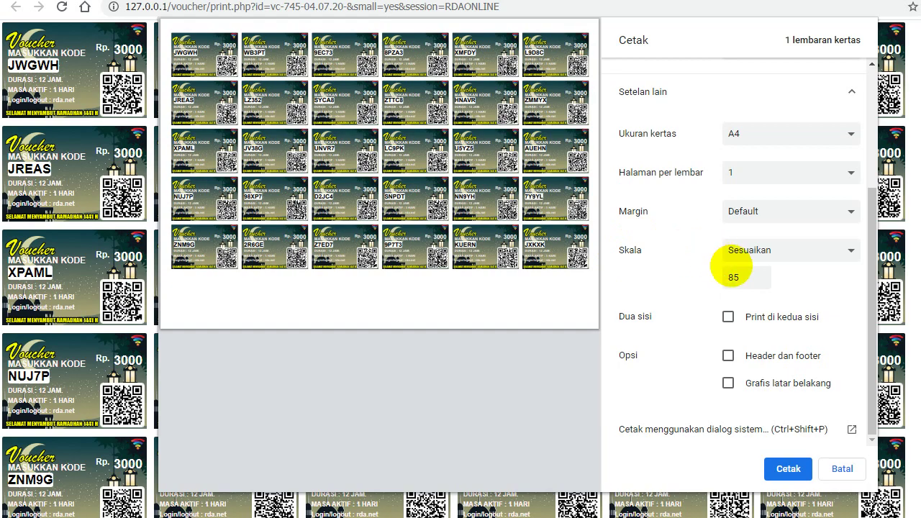
Try print scales of 100 and 85 for the voucher sheet, cancel printing and close the sheet
{"action": "double_click", "coordinate": [741, 280]}
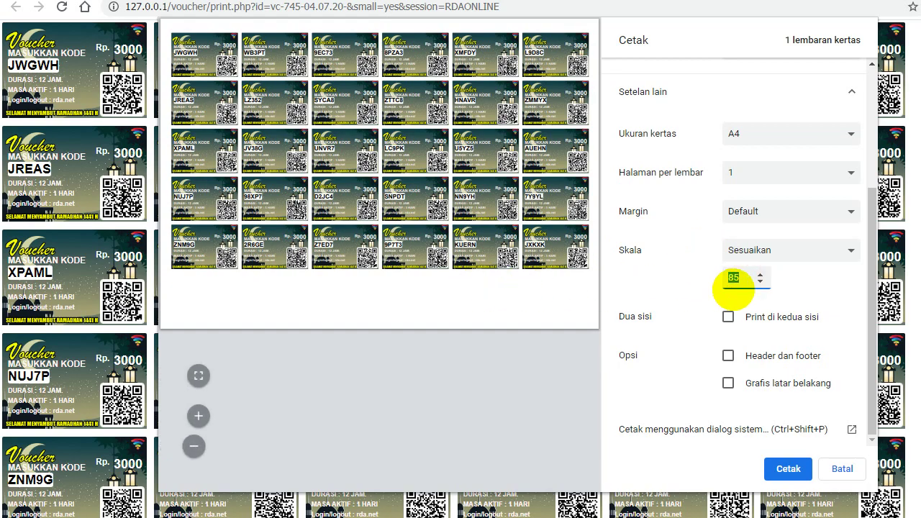
{"action": "type", "text": "100"}
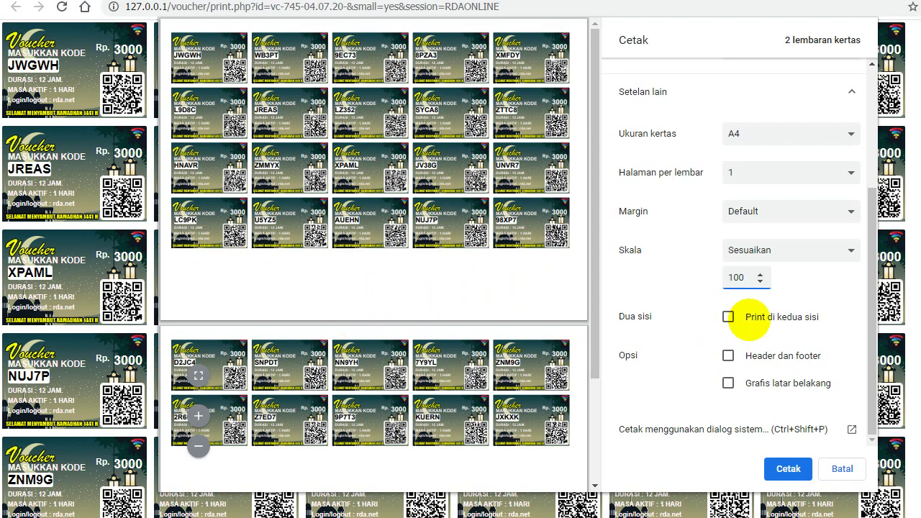
{"action": "double_click", "coordinate": [740, 278]}
{"action": "type", "text": "80"}
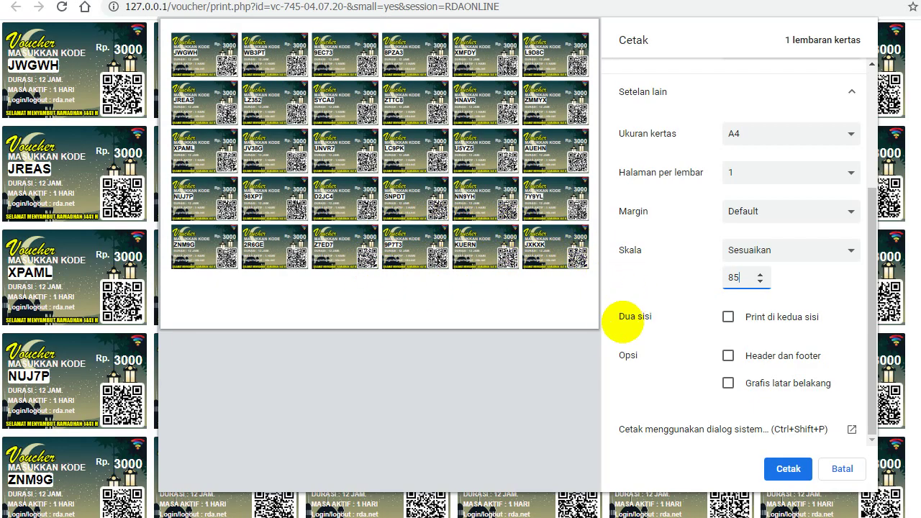
{"action": "left_click", "coordinate": [835, 467]}
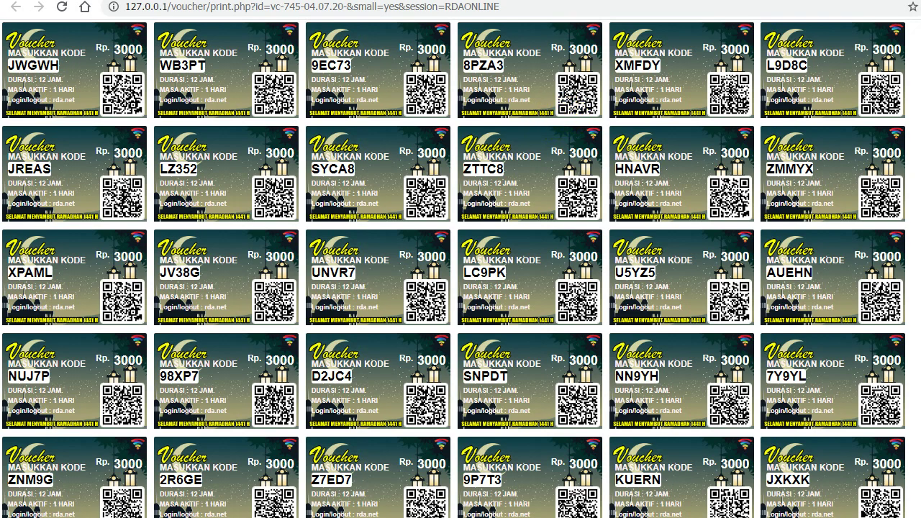
{"action": "key", "text": "ctrl+w"}
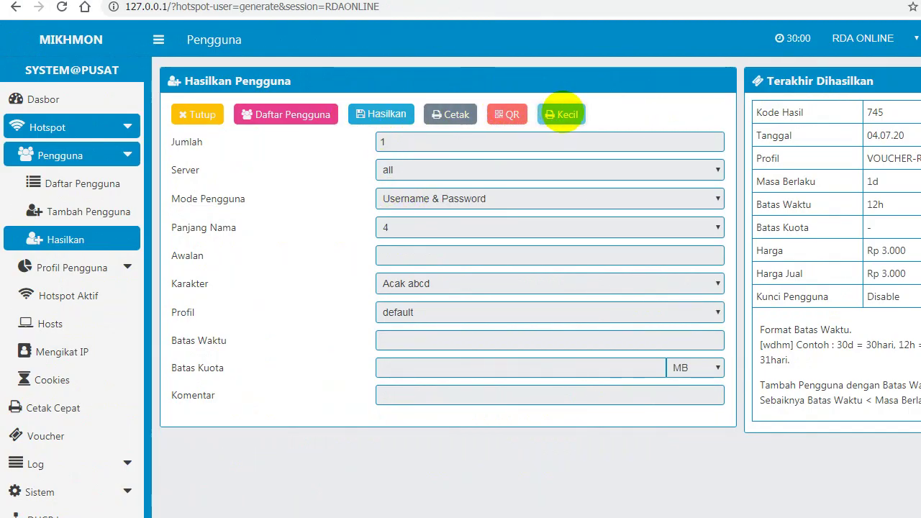
Open the voucher template editor and load the Small template
{"action": "left_click", "coordinate": [449, 117]}
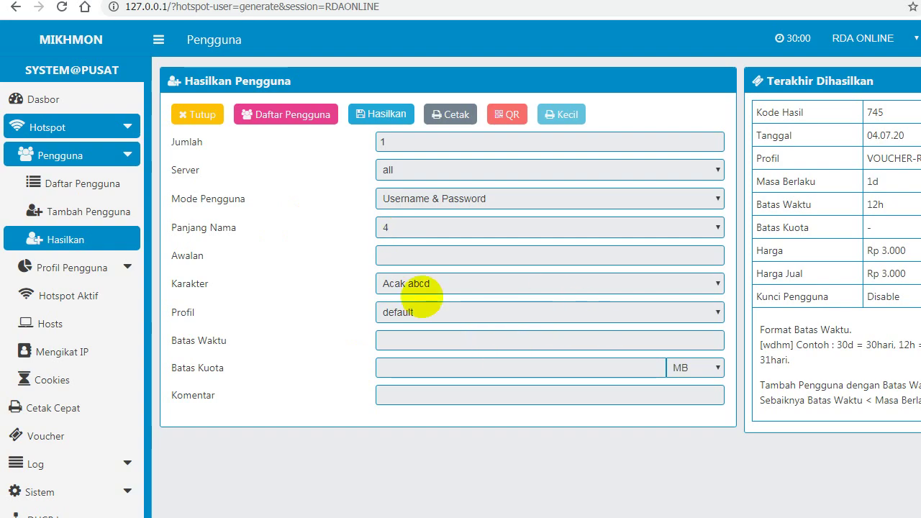
{"action": "scroll", "coordinate": [72, 457], "scroll_direction": "down", "scroll_amount": 1}
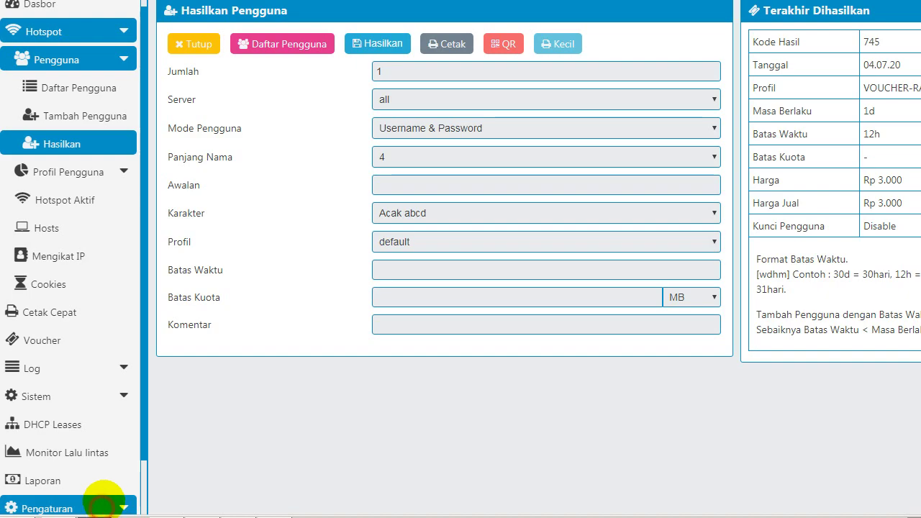
{"action": "left_click", "coordinate": [114, 504]}
{"action": "left_click", "coordinate": [54, 509]}
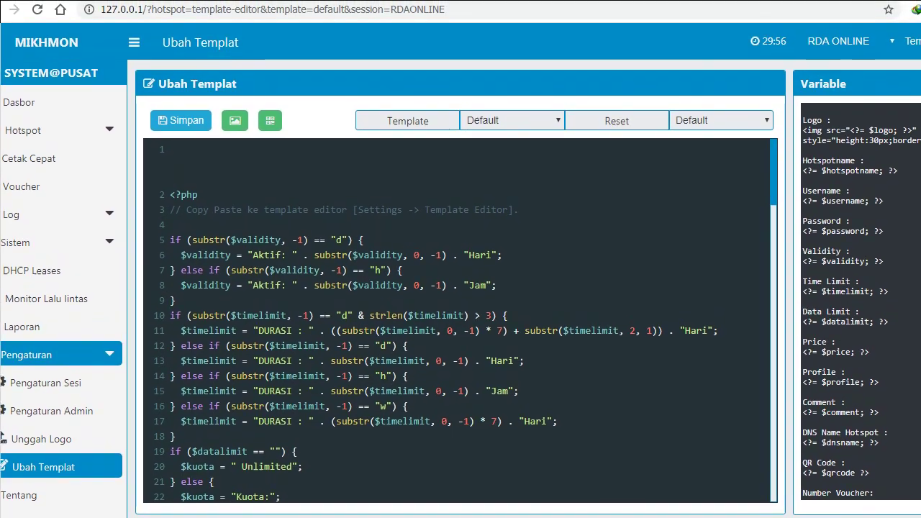
{"action": "left_click", "coordinate": [511, 118]}
{"action": "left_click", "coordinate": [481, 175]}
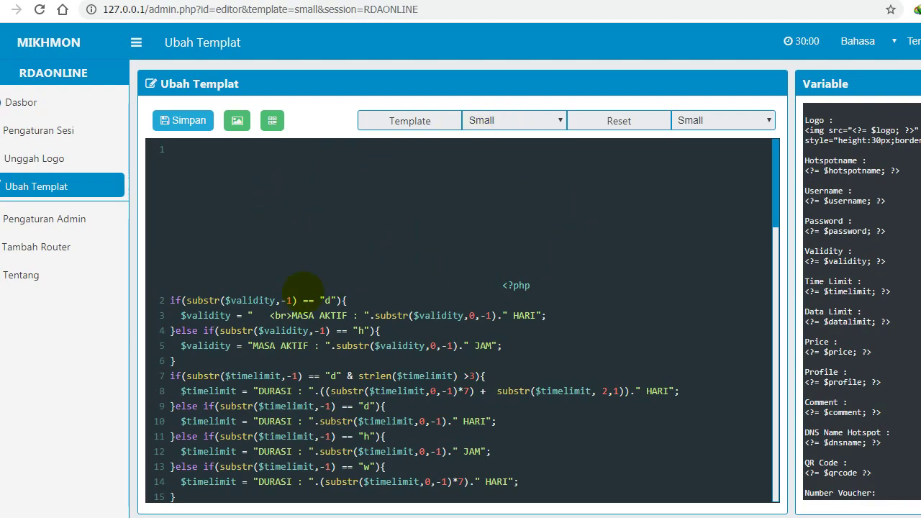
Load the Default template and preview its voucher with the logo
{"action": "left_click", "coordinate": [496, 132]}
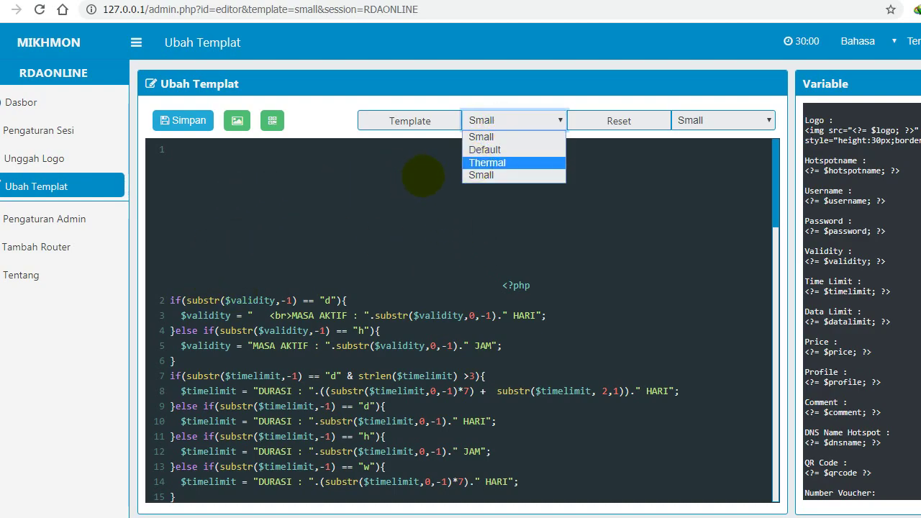
{"action": "left_click", "coordinate": [485, 150]}
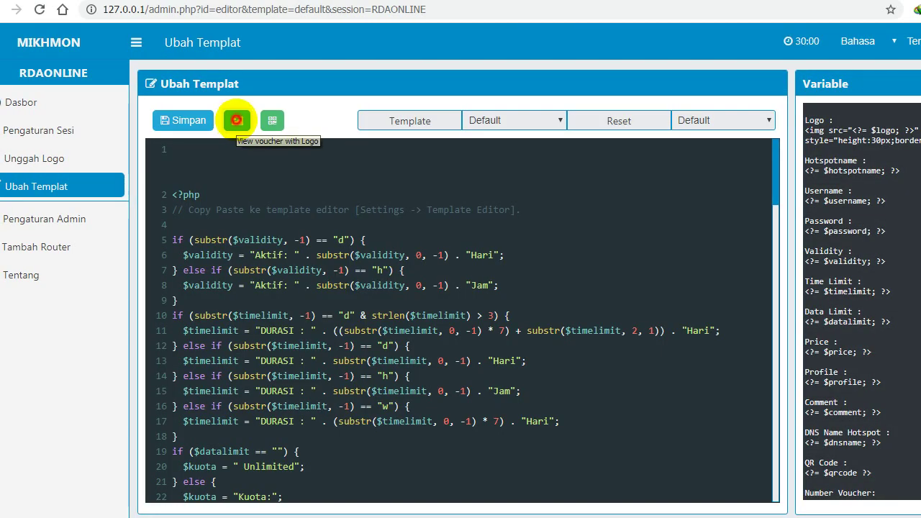
{"action": "left_click", "coordinate": [237, 120]}
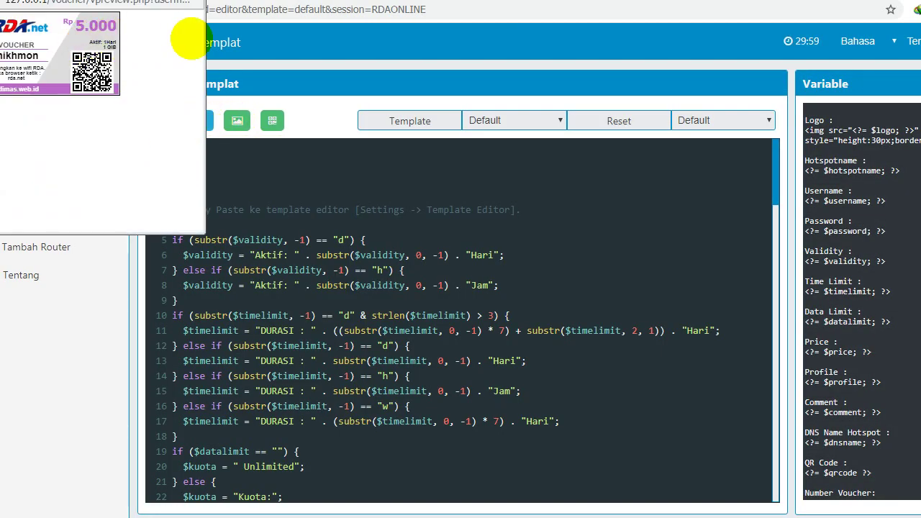
Dismiss the voucher preview and load the Small template in the template editor
{"action": "left_click", "coordinate": [432, 97]}
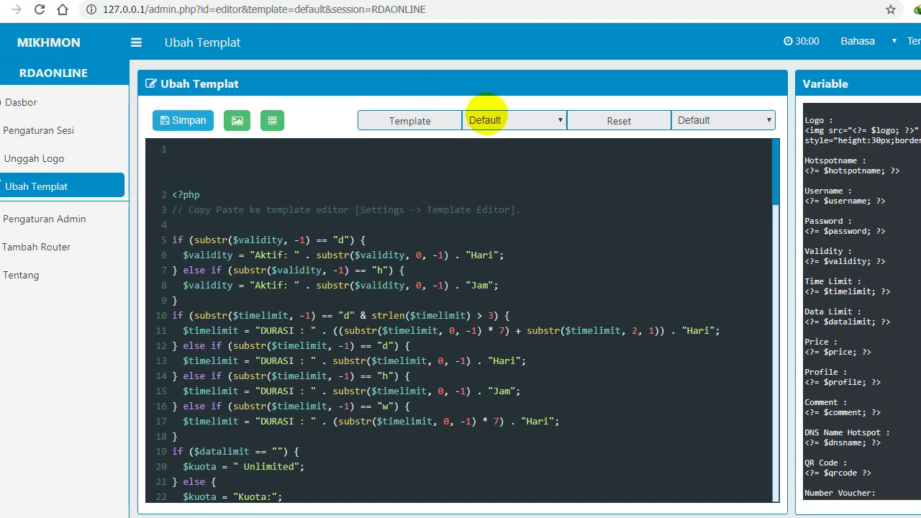
{"action": "left_click", "coordinate": [475, 120]}
{"action": "left_click", "coordinate": [494, 176]}
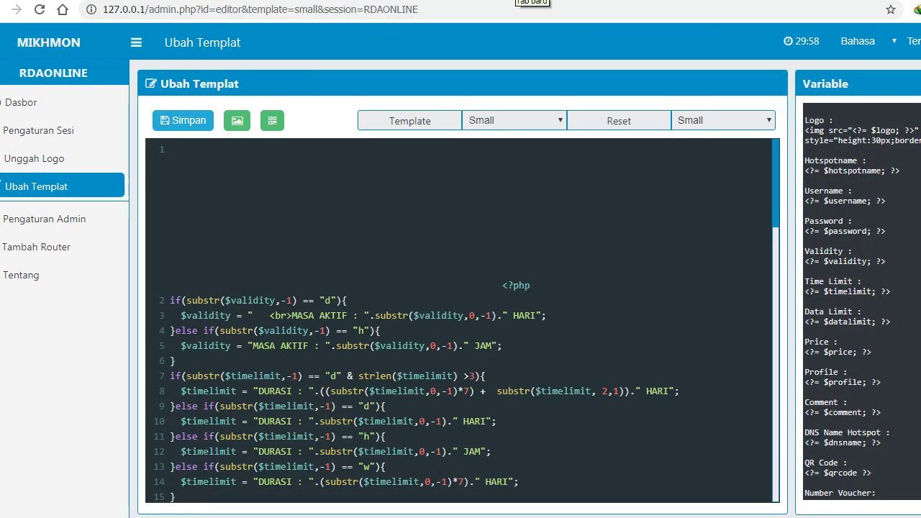
Open the voucher template text file at tuyul.xyz/puasa.txt in a new browser tab
{"action": "left_click", "coordinate": [512, 2]}
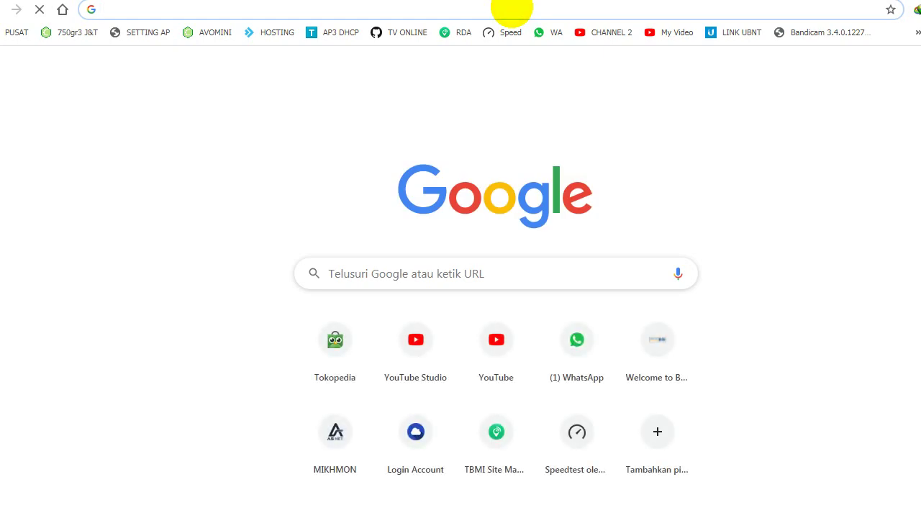
{"action": "type", "text": "tuy"}
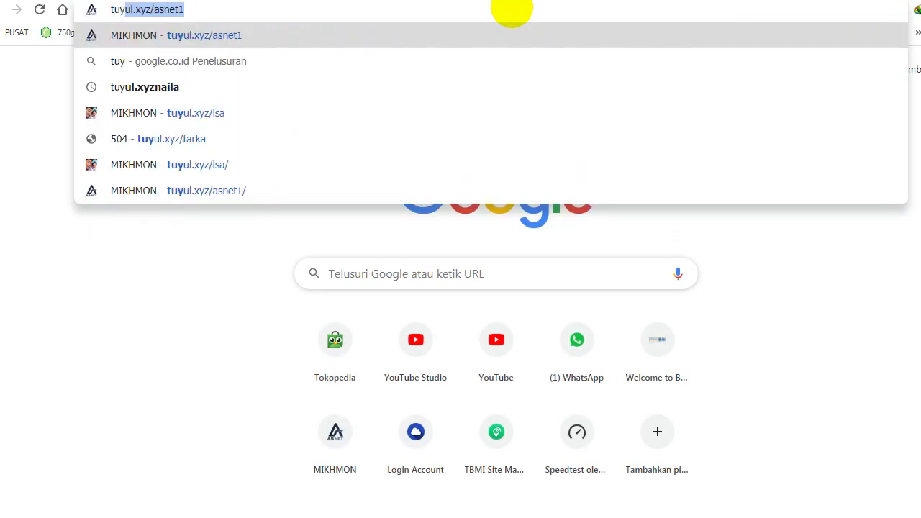
{"action": "type", "text": "u"}
{"action": "key", "text": "End"}
{"action": "key", "text": "BackSpace"}
{"action": "key", "text": "BackSpace"}
{"action": "key", "text": "BackSpace"}
{"action": "key", "text": "BackSpace"}
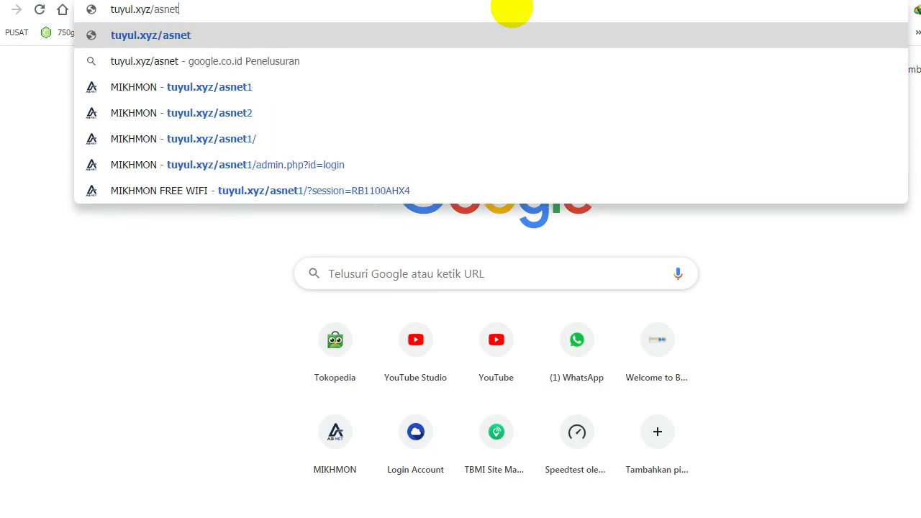
{"action": "key", "text": "BackSpace"}
{"action": "key", "text": "BackSpace"}
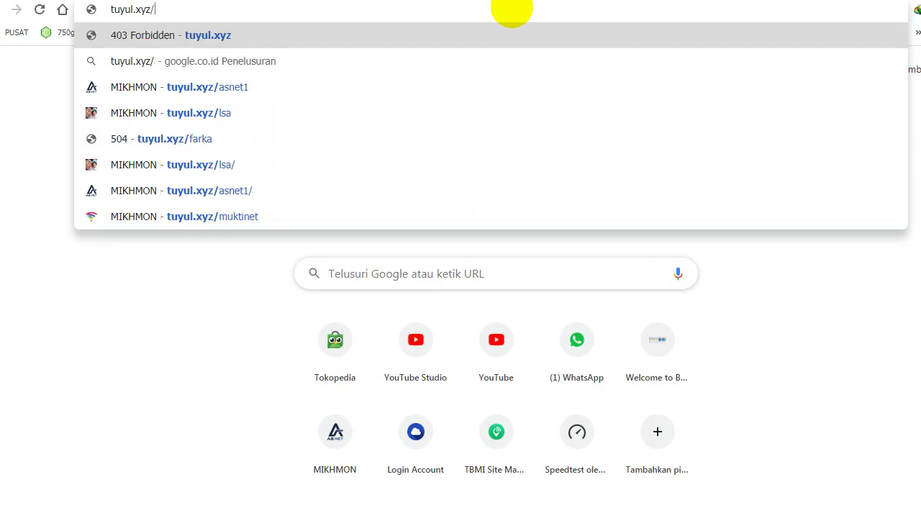
{"action": "type", "text": "pusa"}
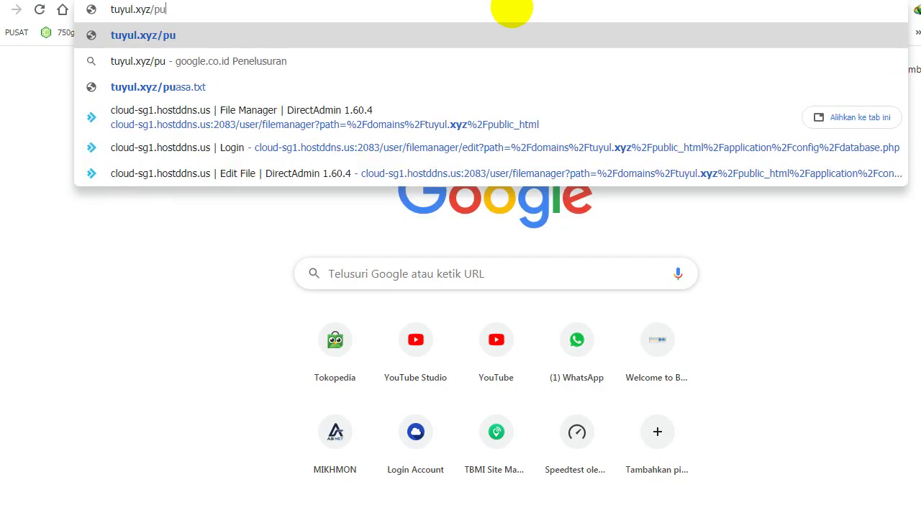
{"action": "key", "text": "BackSpace"}
{"action": "key", "text": "BackSpace"}
{"action": "type", "text": "asa.t"}
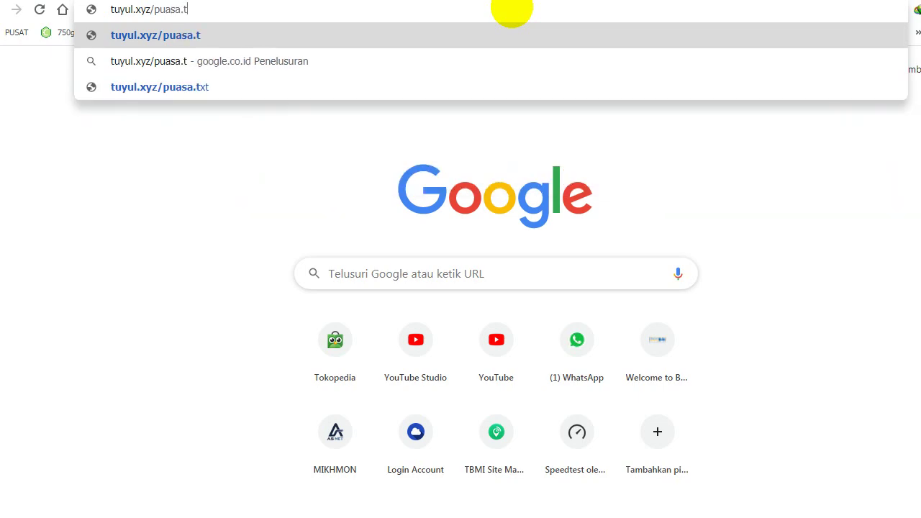
{"action": "type", "text": "xt"}
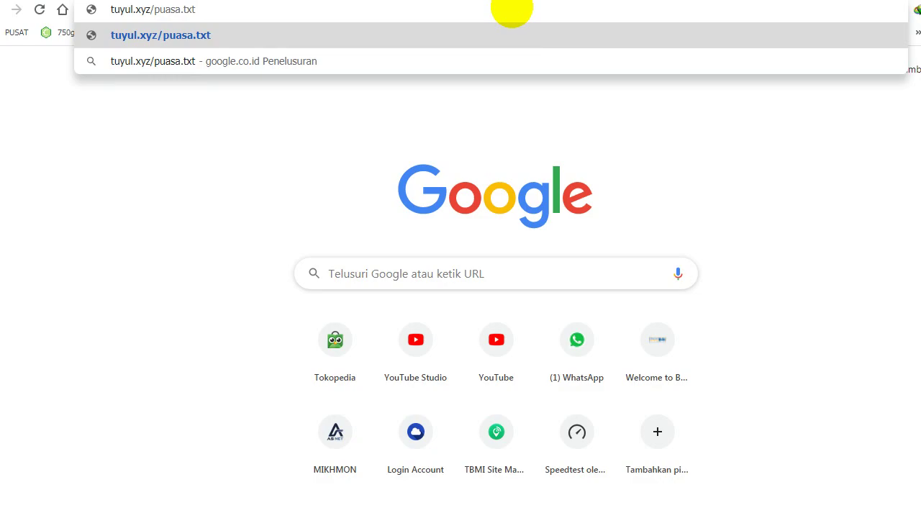
{"action": "key", "text": "Return"}
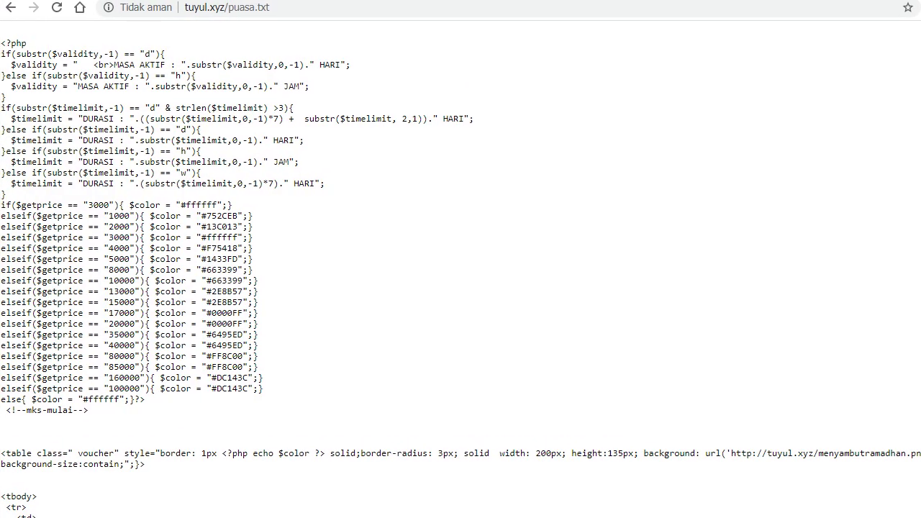
Copy the entire template code from the puasa.txt page
{"action": "key", "text": "ctrl+a"}
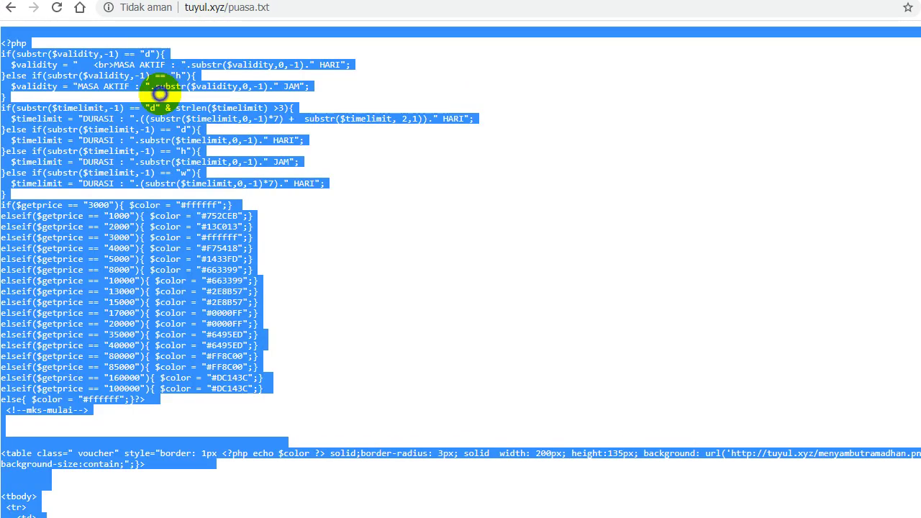
{"action": "right_click", "coordinate": [160, 94]}
{"action": "left_click", "coordinate": [201, 105]}
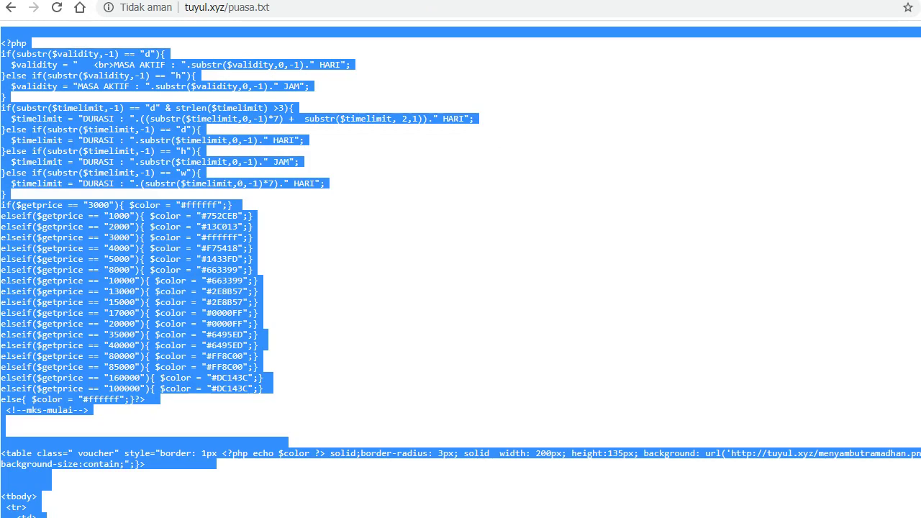
{"action": "scroll", "coordinate": [181, 253], "scroll_direction": "down", "scroll_amount": 4}
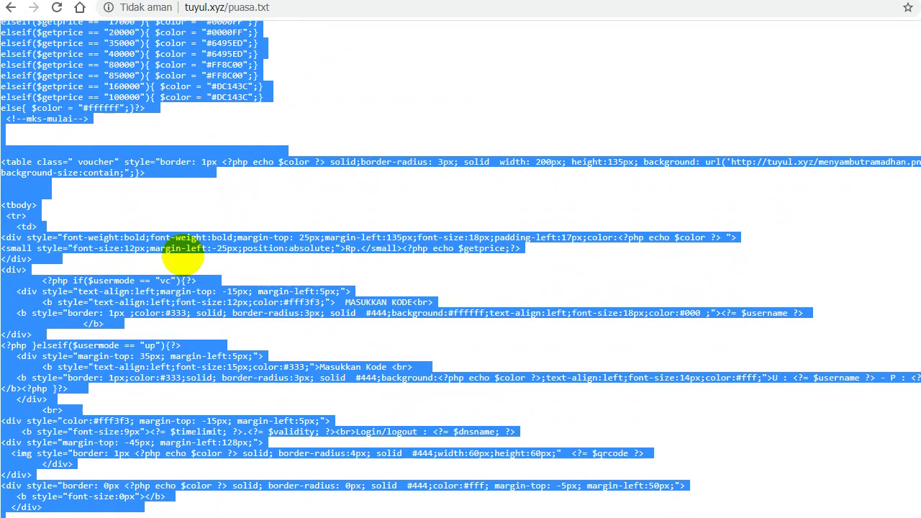
{"action": "scroll", "coordinate": [181, 253], "scroll_direction": "up", "scroll_amount": 4}
{"action": "right_click", "coordinate": [175, 139]}
{"action": "left_click", "coordinate": [184, 152]}
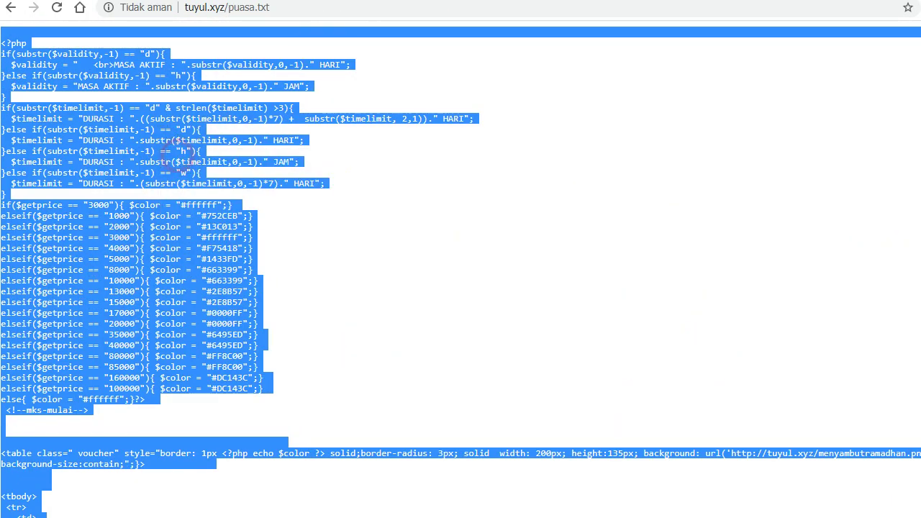
Return to the MIKHMON template editor, replace all of the Small template's code with the copied code and save it
{"action": "key", "text": "ctrl+Tab"}
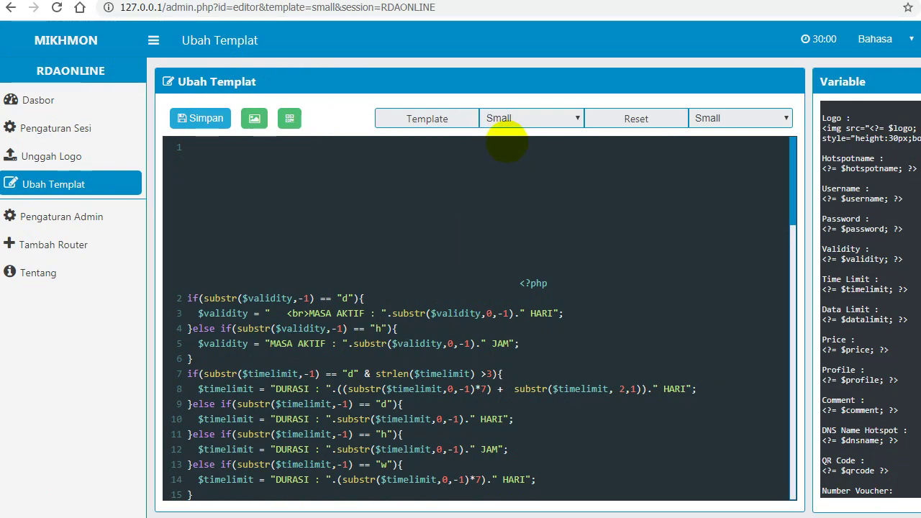
{"action": "left_click", "coordinate": [514, 118]}
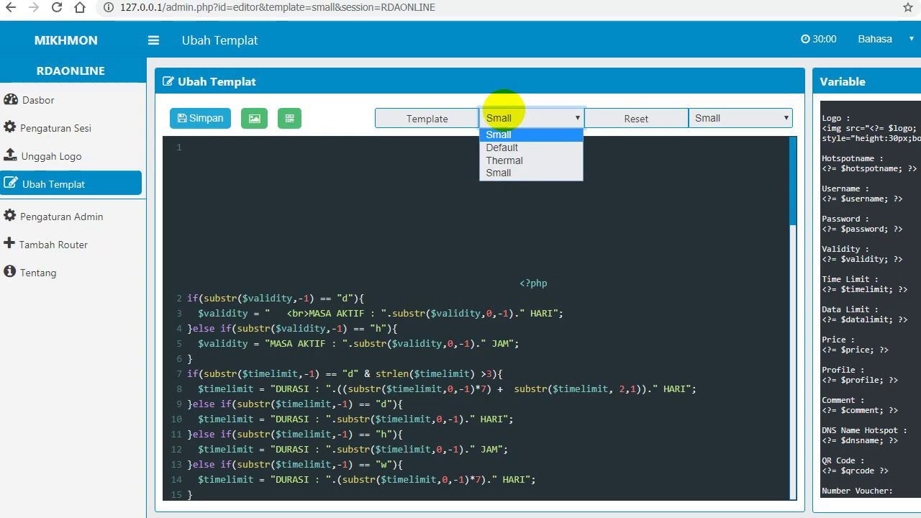
{"action": "left_click", "coordinate": [504, 113]}
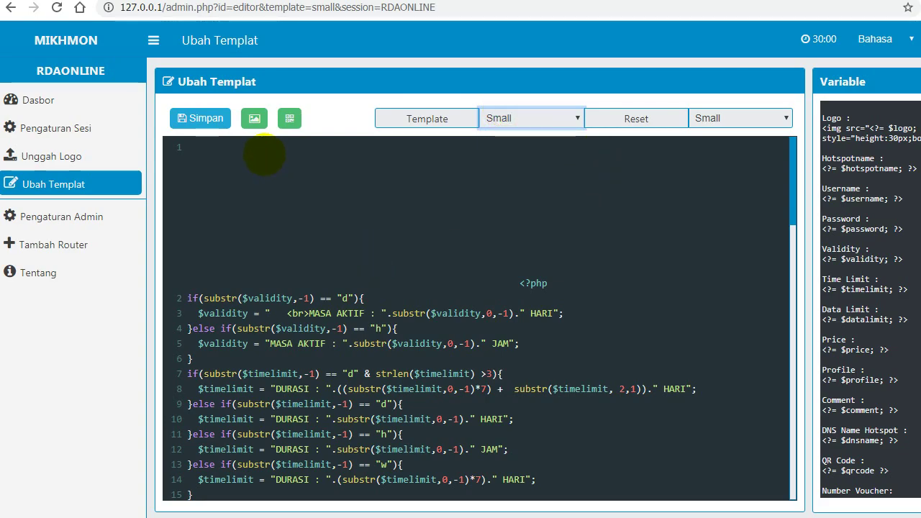
{"action": "left_click", "coordinate": [257, 146]}
{"action": "triple_click", "coordinate": [321, 218]}
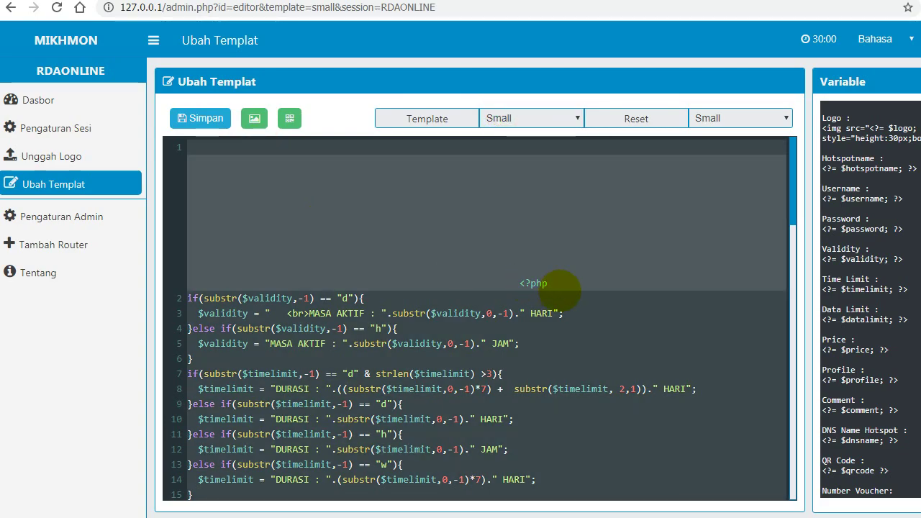
{"action": "key", "text": "ctrl+v"}
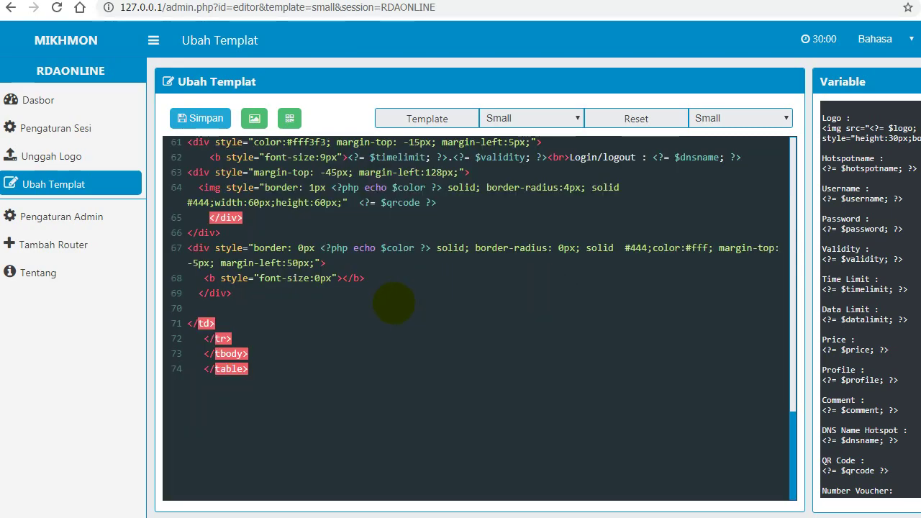
{"action": "scroll", "coordinate": [393, 303], "scroll_direction": "up", "scroll_amount": 5}
{"action": "scroll", "coordinate": [258, 352], "scroll_direction": "down", "scroll_amount": 4}
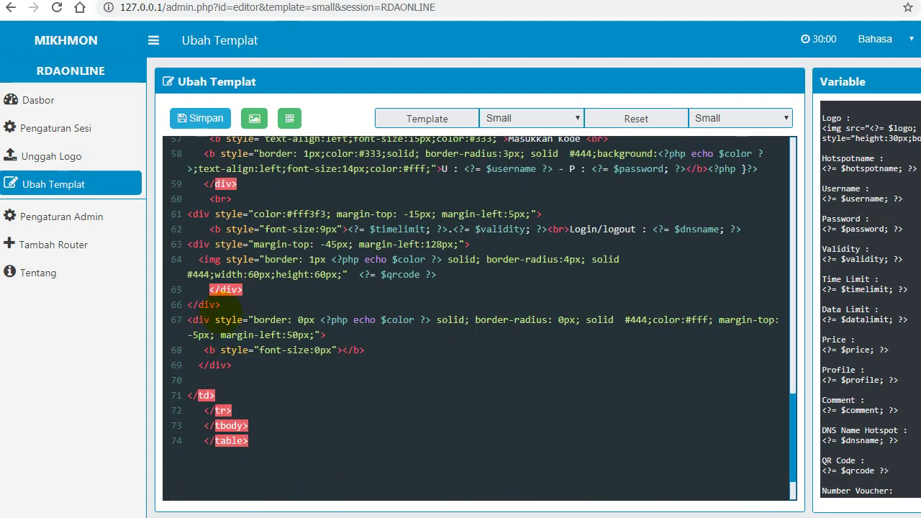
{"action": "scroll", "coordinate": [237, 279], "scroll_direction": "up", "scroll_amount": 2}
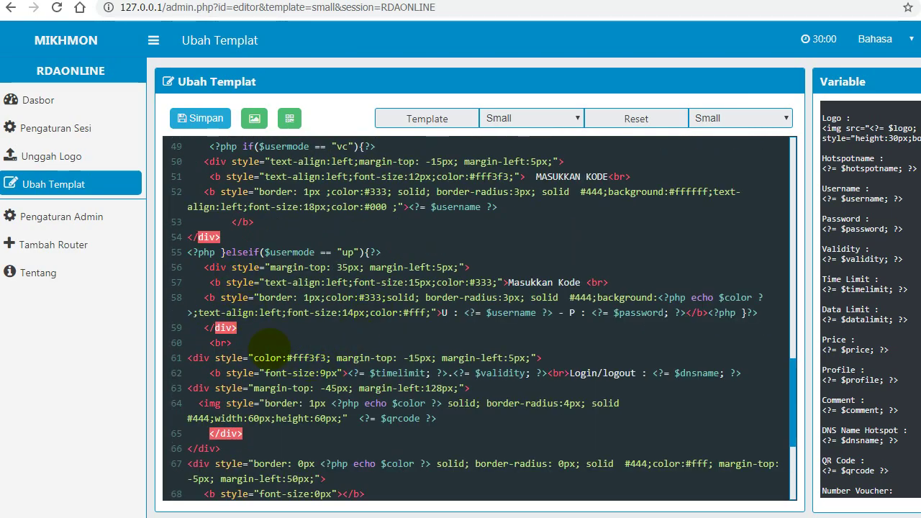
{"action": "scroll", "coordinate": [268, 347], "scroll_direction": "up", "scroll_amount": 3}
{"action": "scroll", "coordinate": [222, 361], "scroll_direction": "down", "scroll_amount": 2}
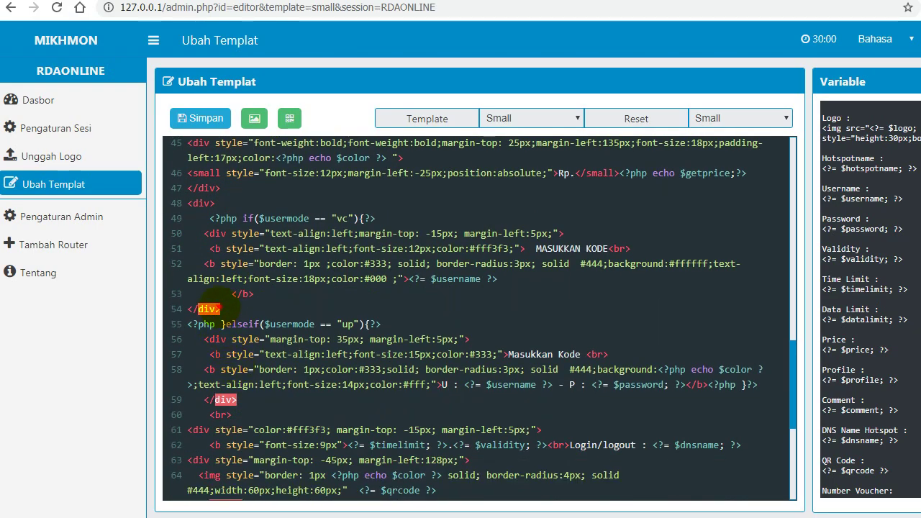
{"action": "scroll", "coordinate": [319, 426], "scroll_direction": "down", "scroll_amount": 4}
{"action": "scroll", "coordinate": [309, 324], "scroll_direction": "up", "scroll_amount": 10}
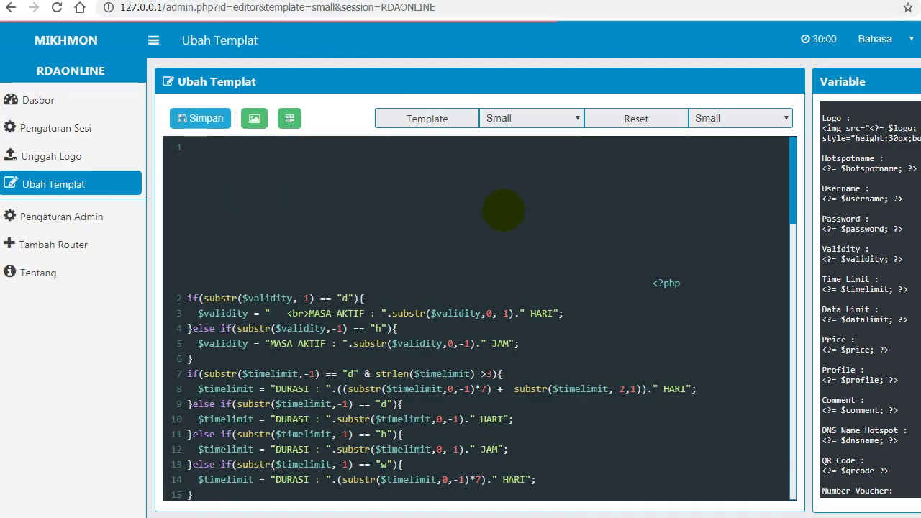
Go to the dashboard and open the form for generating hotspot users
{"action": "left_click", "coordinate": [46, 99]}
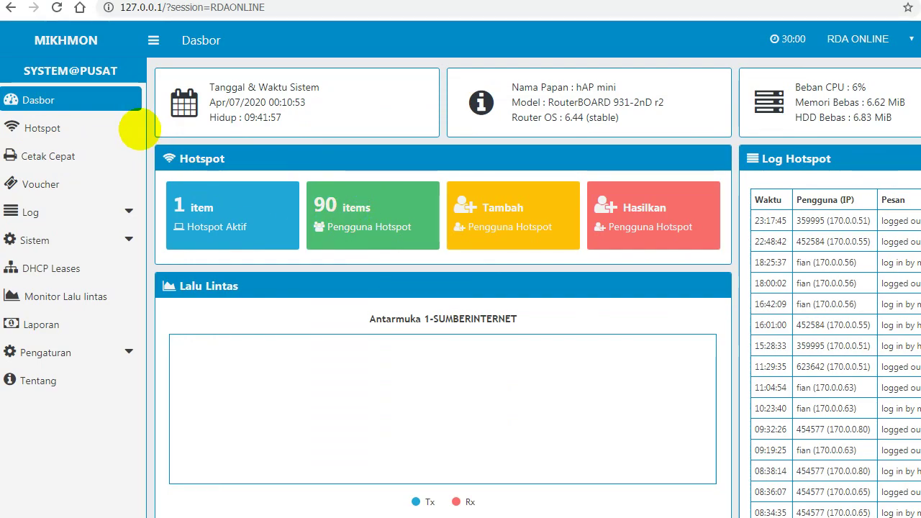
{"action": "left_click", "coordinate": [133, 129]}
{"action": "left_click", "coordinate": [82, 182]}
{"action": "left_click", "coordinate": [95, 158]}
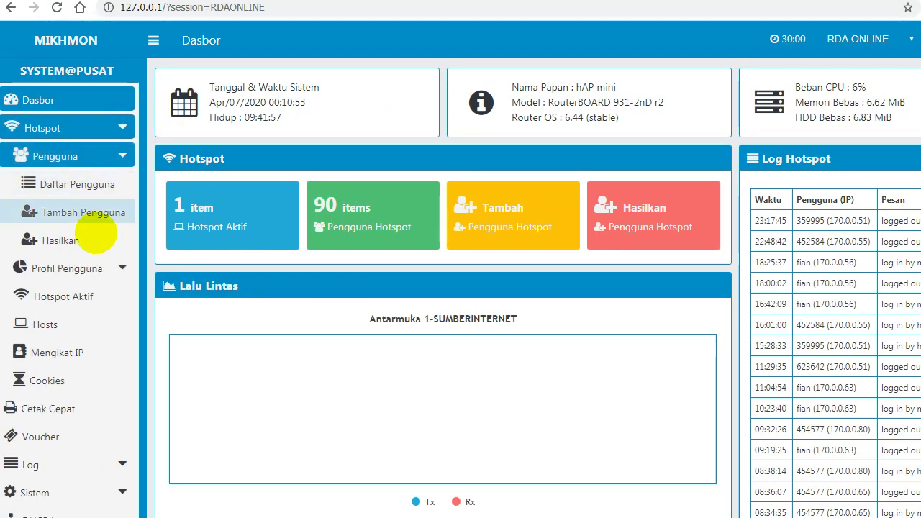
{"action": "left_click", "coordinate": [95, 238]}
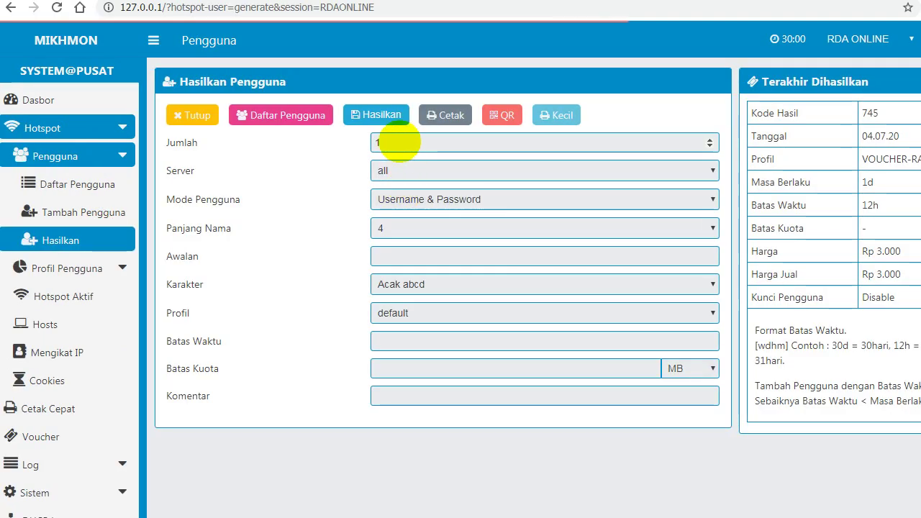
Set the quantity to 30, the user mode to Username = Password, the name length to 3 and the characters to Acak 1234
{"action": "left_click", "coordinate": [396, 142]}
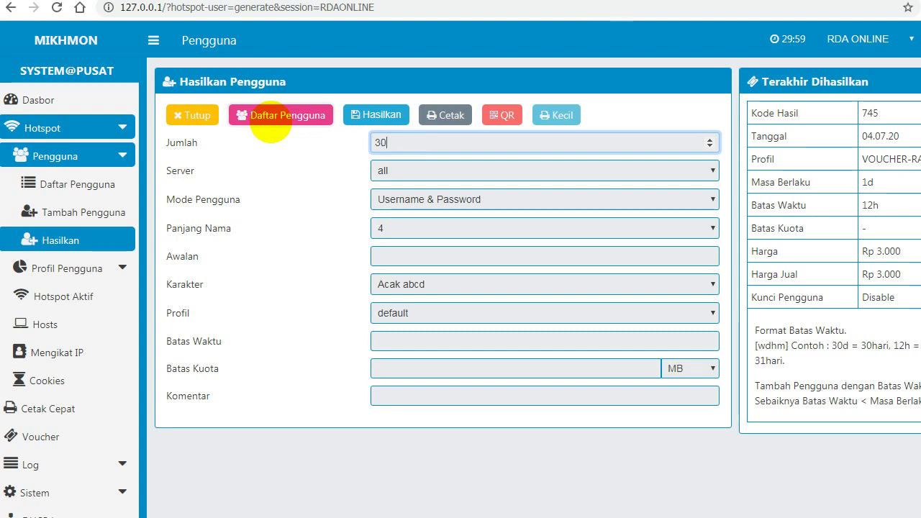
{"action": "left_click", "coordinate": [432, 200]}
{"action": "left_click", "coordinate": [423, 229]}
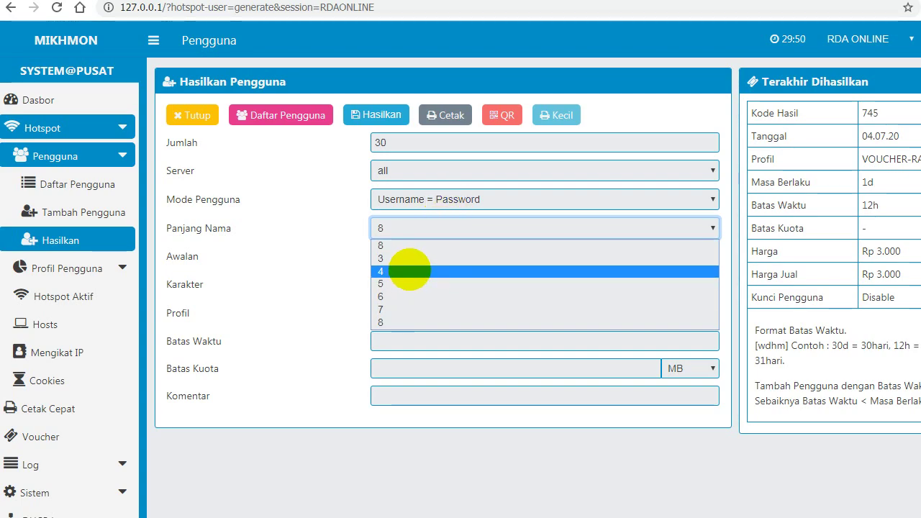
{"action": "left_click", "coordinate": [412, 257]}
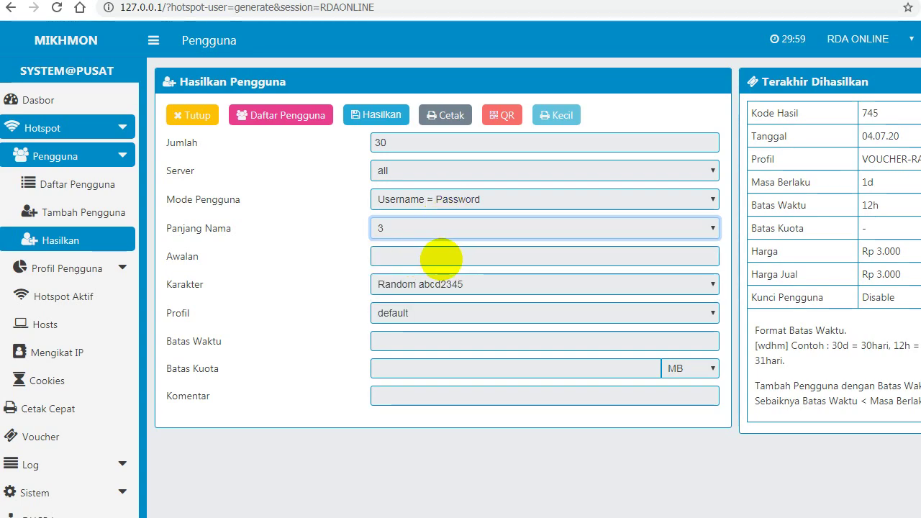
{"action": "left_click", "coordinate": [419, 282]}
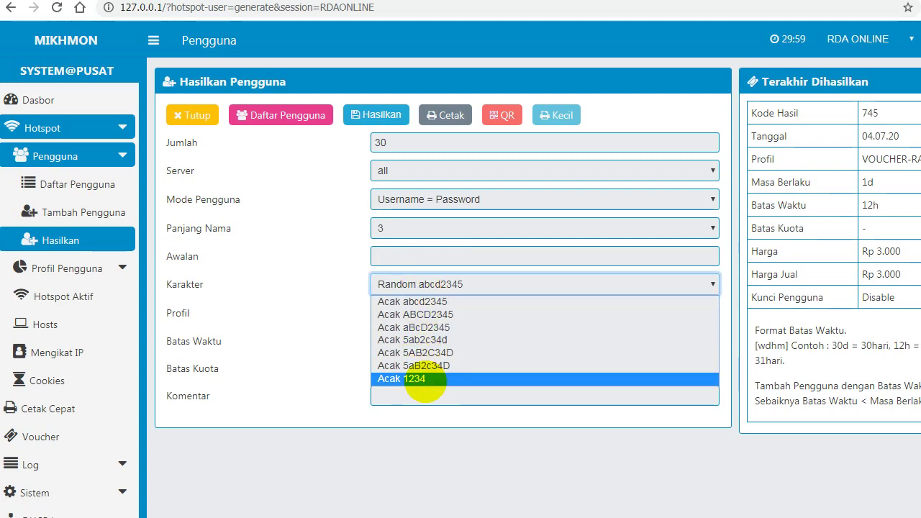
{"action": "left_click", "coordinate": [425, 379]}
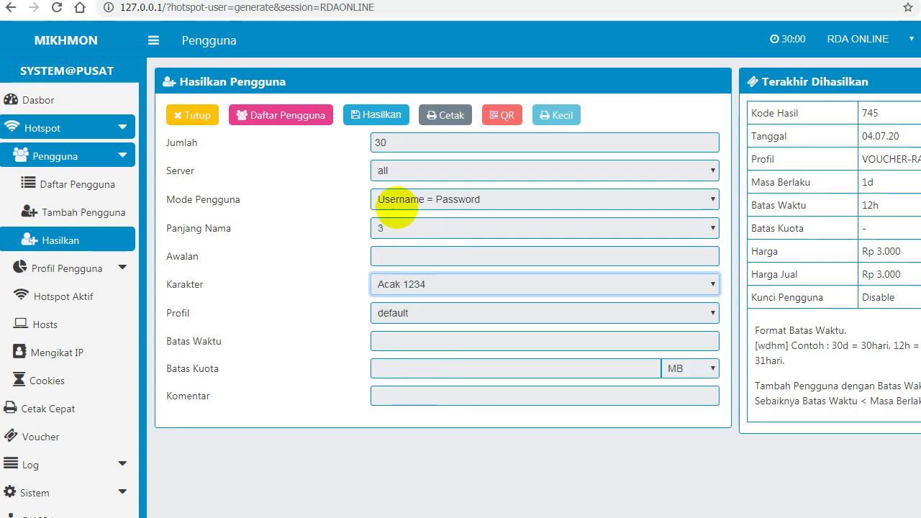
Choose the VOUCHER-RAMADHAN profile, set the time limit to 12h and generate the vouchers
{"action": "left_click", "coordinate": [391, 312]}
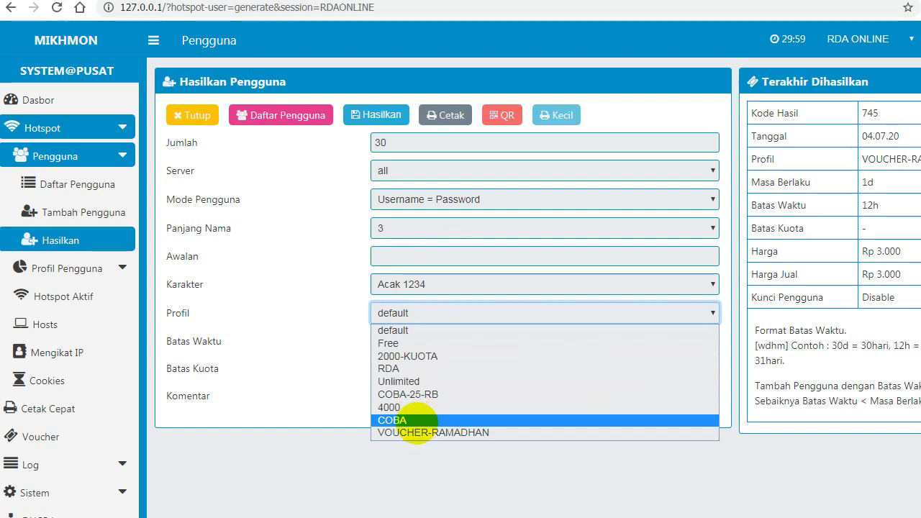
{"action": "left_click", "coordinate": [419, 431]}
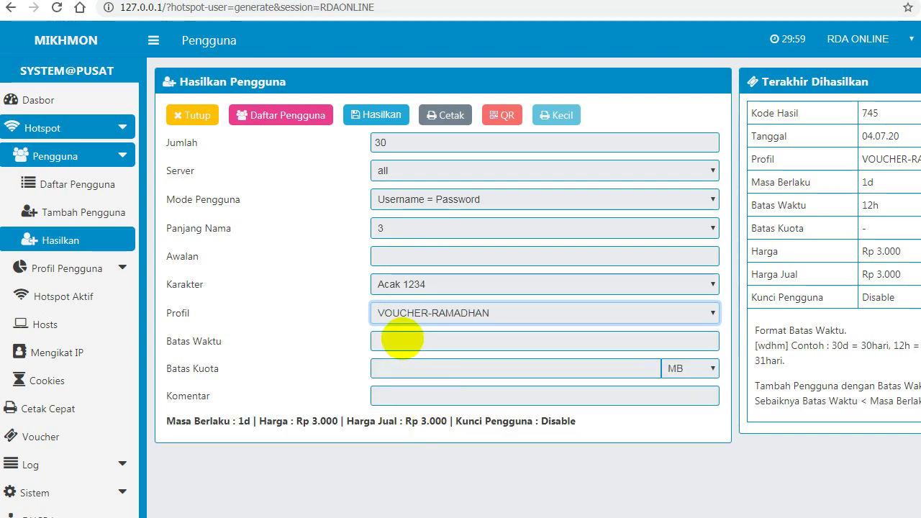
{"action": "left_click", "coordinate": [402, 336]}
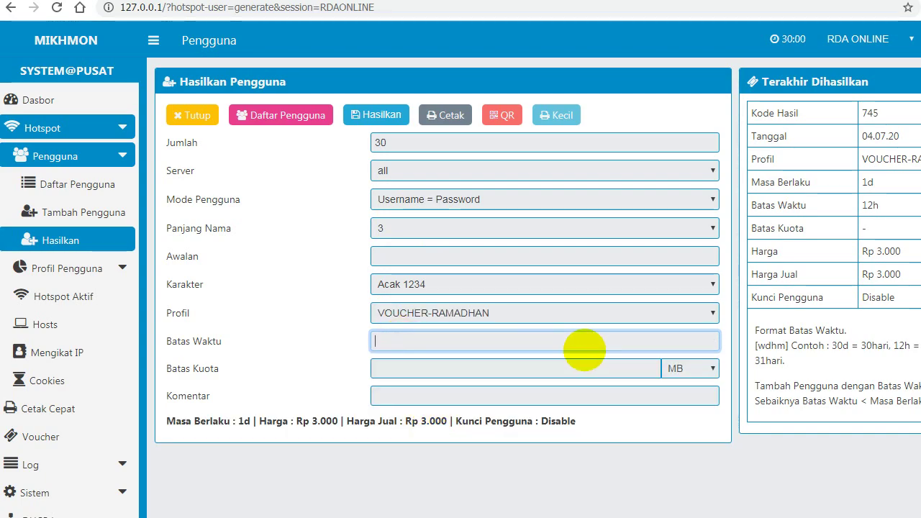
{"action": "type", "text": "12h"}
{"action": "left_click", "coordinate": [362, 114]}
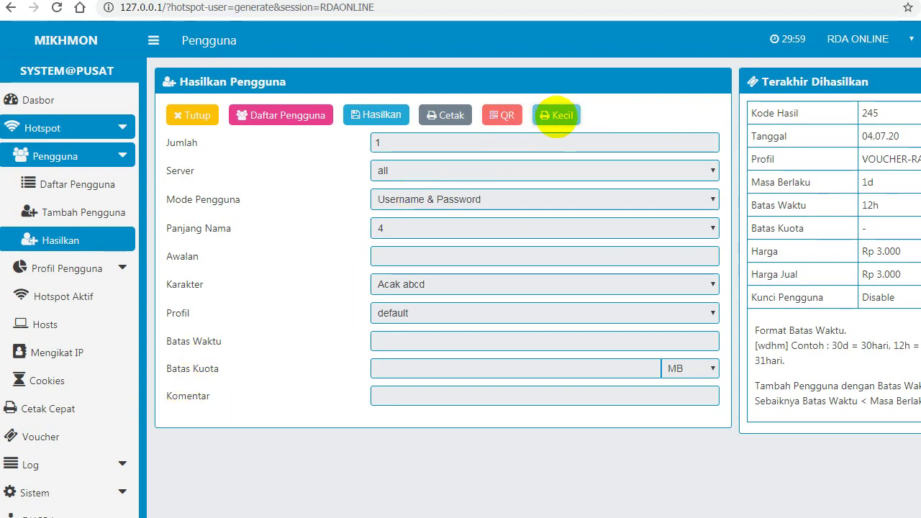
Open the print preview of the newly generated vouchers in the small format
{"action": "left_click", "coordinate": [549, 111]}
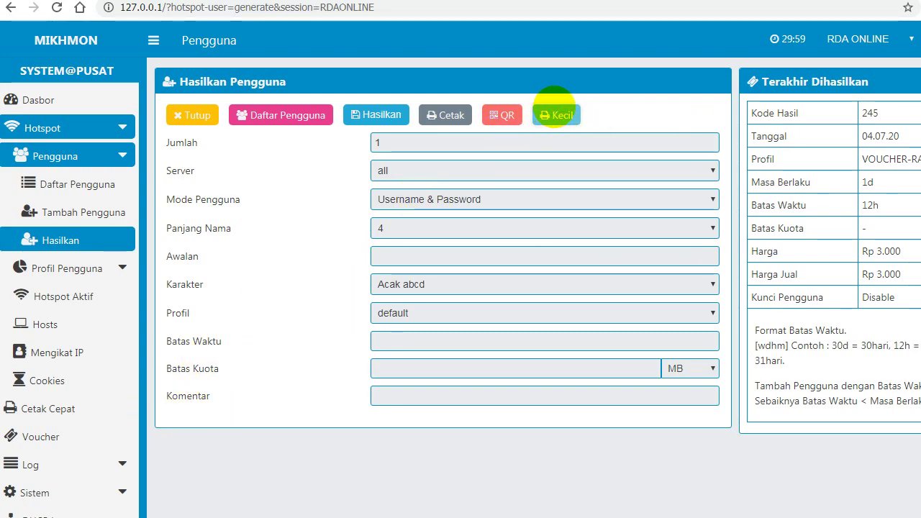
{"action": "left_click", "coordinate": [552, 111]}
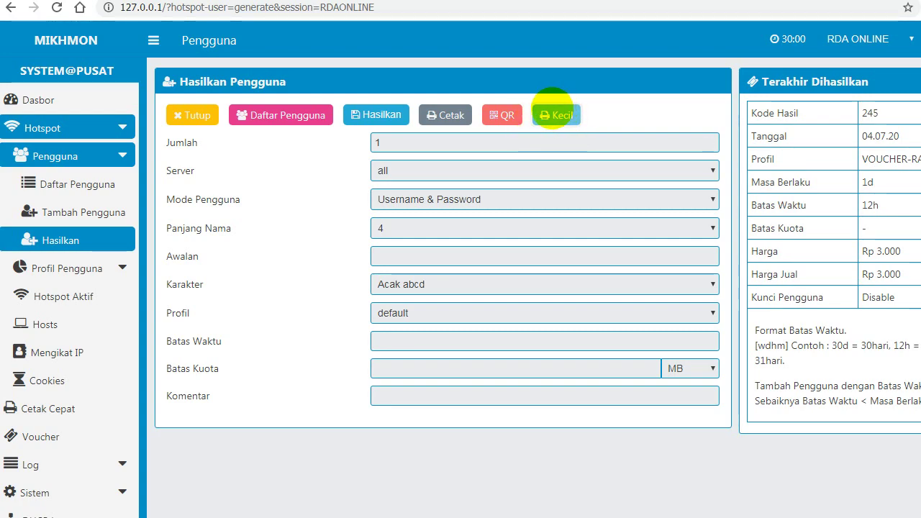
{"action": "left_click", "coordinate": [542, 116]}
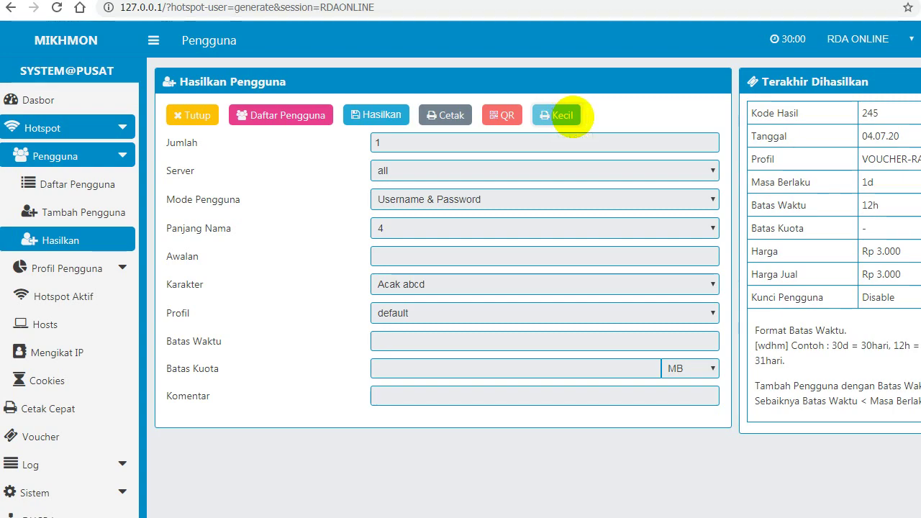
{"action": "left_click", "coordinate": [451, 114]}
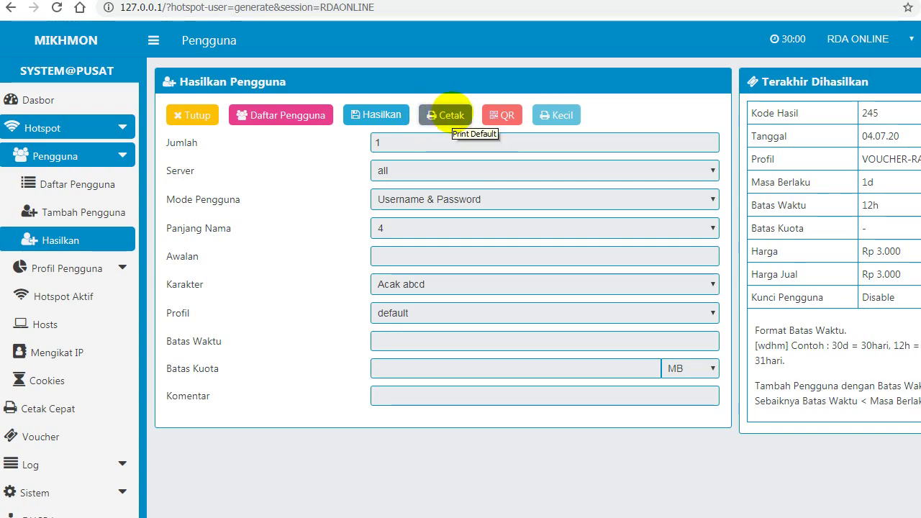
{"action": "left_click", "coordinate": [554, 115]}
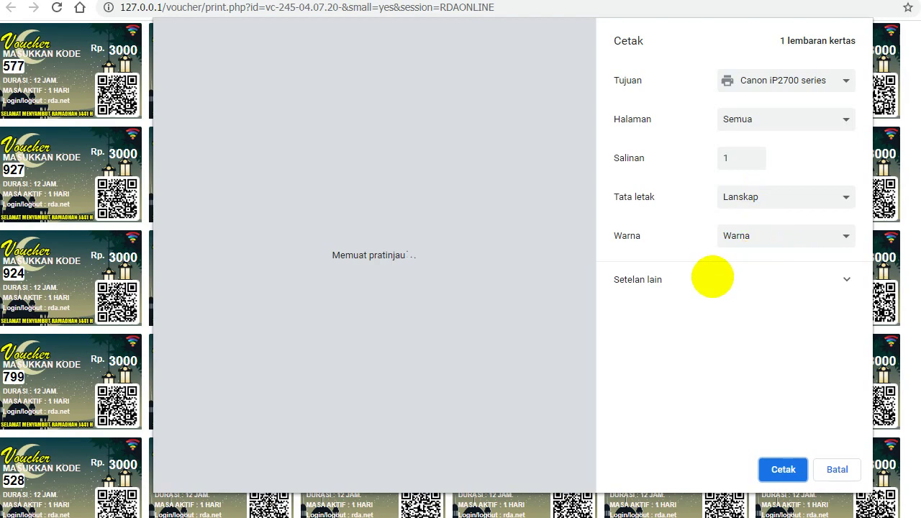
Examine the scale in the additional print settings, then cancel printing and close the small voucher page
{"action": "left_click", "coordinate": [697, 280]}
{"action": "scroll", "coordinate": [737, 416], "scroll_direction": "down", "scroll_amount": 2}
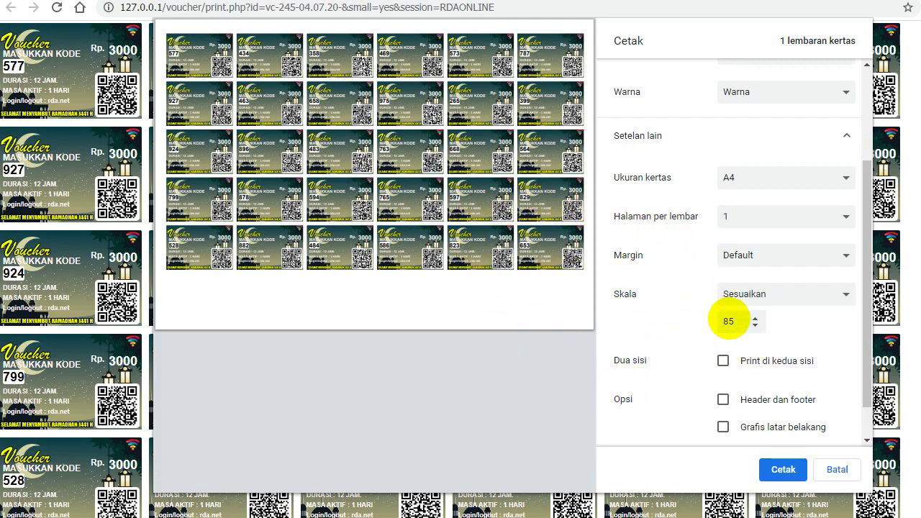
{"action": "double_click", "coordinate": [729, 322]}
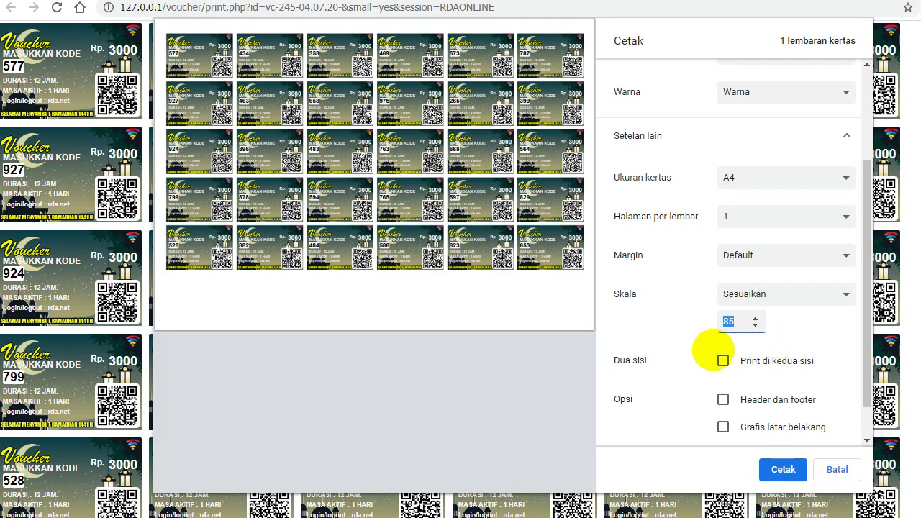
{"action": "left_click", "coordinate": [641, 323]}
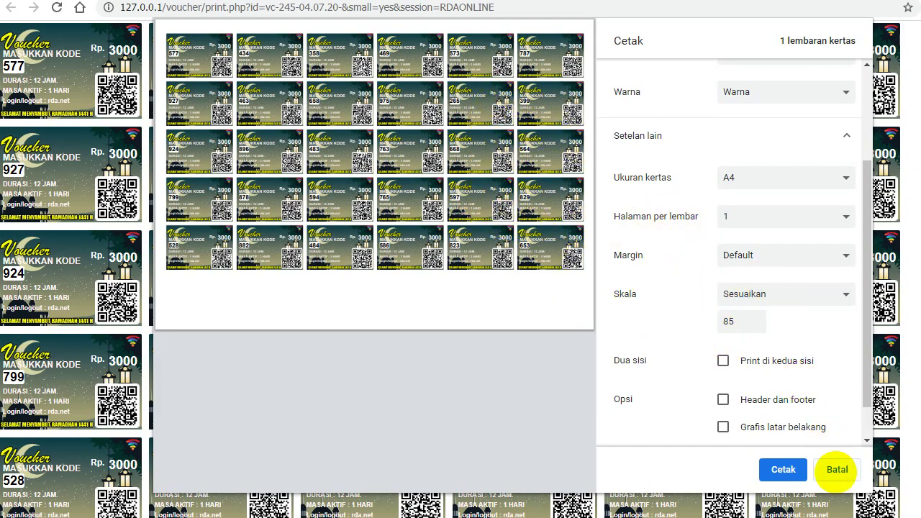
{"action": "left_click", "coordinate": [834, 472]}
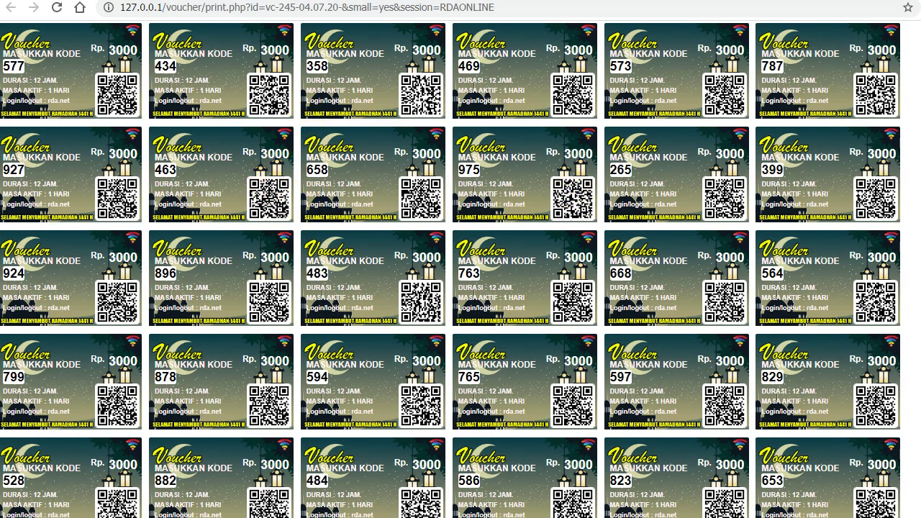
{"action": "key", "text": "ctrl+w"}
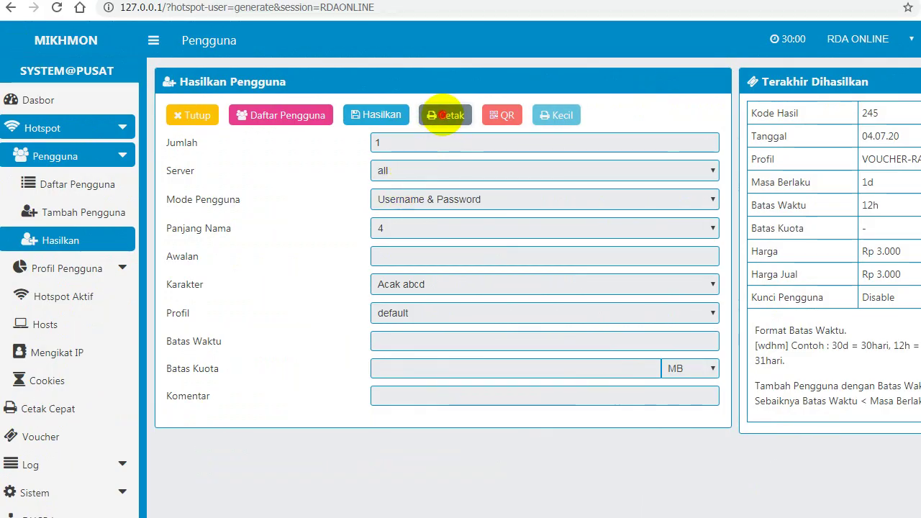
View the same vouchers in the default print format, cancelling the print dialog and closing the page when done
{"action": "left_click", "coordinate": [445, 113]}
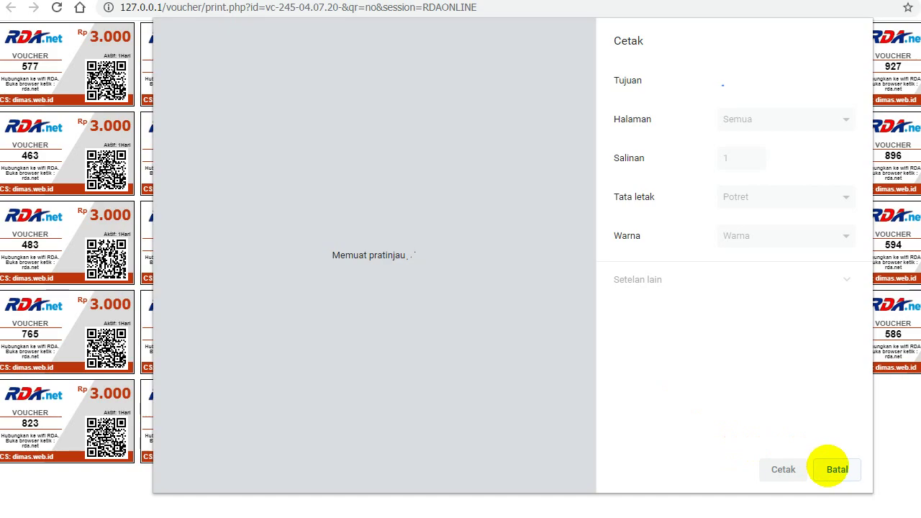
{"action": "left_click", "coordinate": [837, 469]}
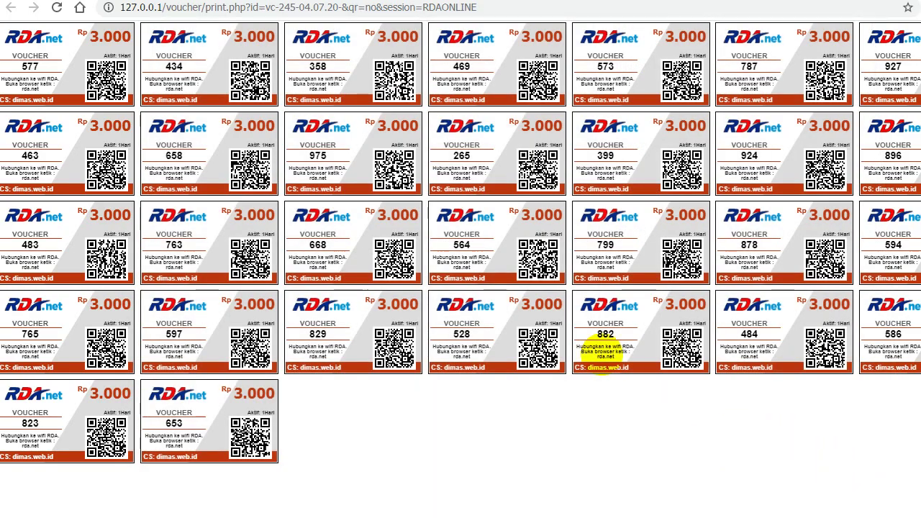
{"action": "key", "text": "ctrl+w"}
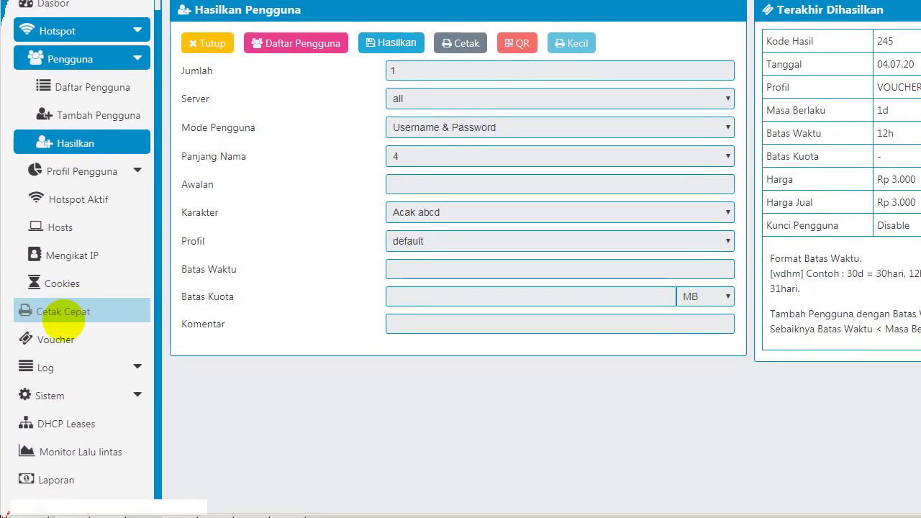
Open the template editor from the settings and load the Default voucher template
{"action": "left_click", "coordinate": [93, 502]}
{"action": "scroll", "coordinate": [92, 502], "scroll_direction": "down", "scroll_amount": 2}
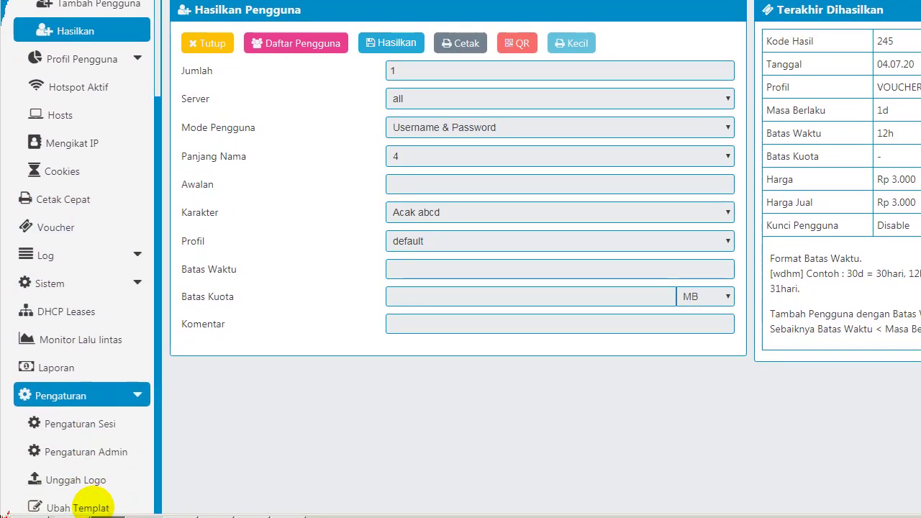
{"action": "left_click", "coordinate": [87, 504]}
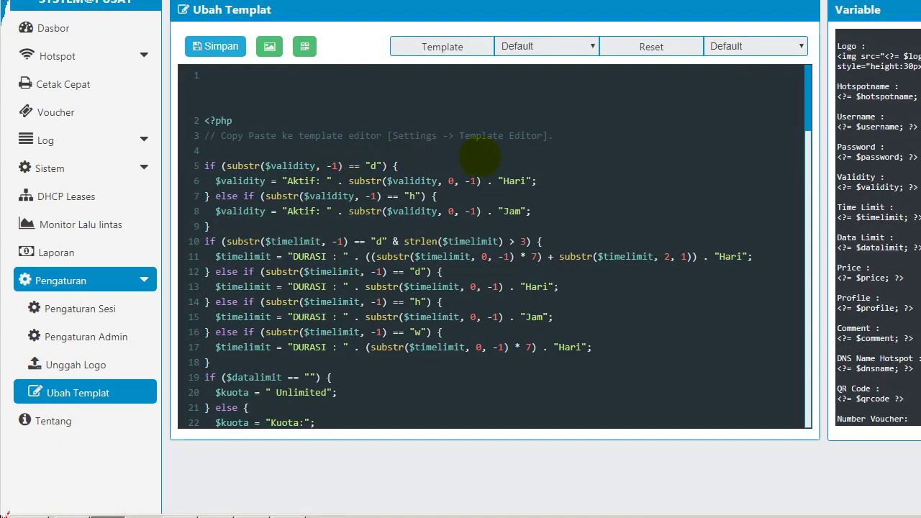
{"action": "left_click", "coordinate": [541, 45]}
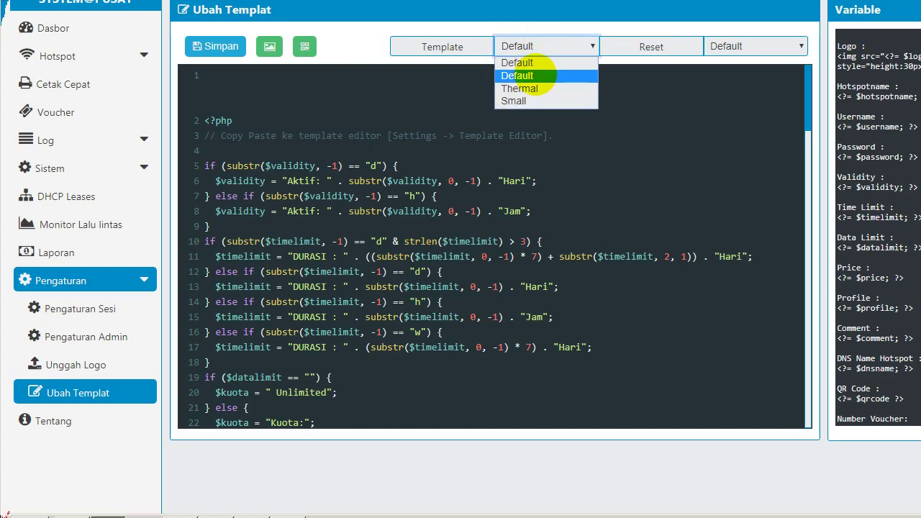
{"action": "left_click", "coordinate": [525, 75]}
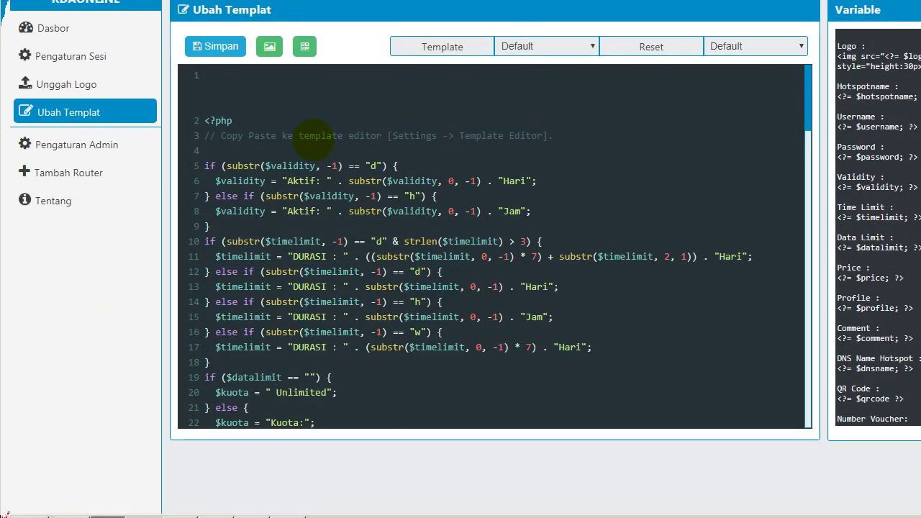
Switch the template editor to the Thermal template and then to the Small template to view their code
{"action": "left_click_drag", "start_coordinate": [283, 100], "coordinate": [208, 287]}
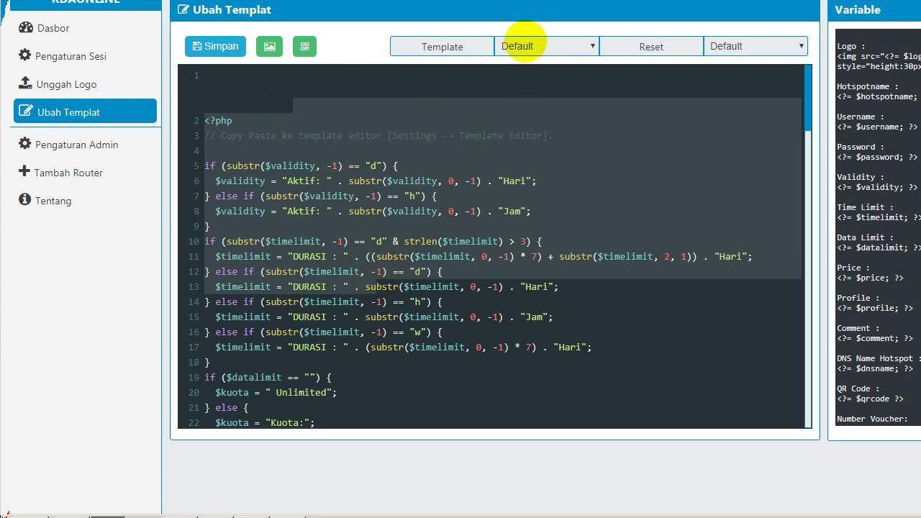
{"action": "left_click", "coordinate": [524, 42]}
{"action": "left_click", "coordinate": [524, 88]}
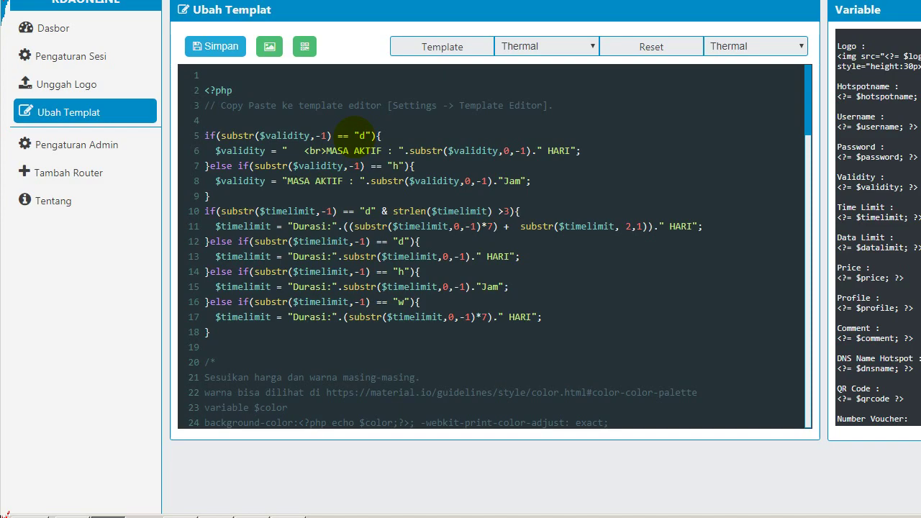
{"action": "left_click", "coordinate": [535, 42]}
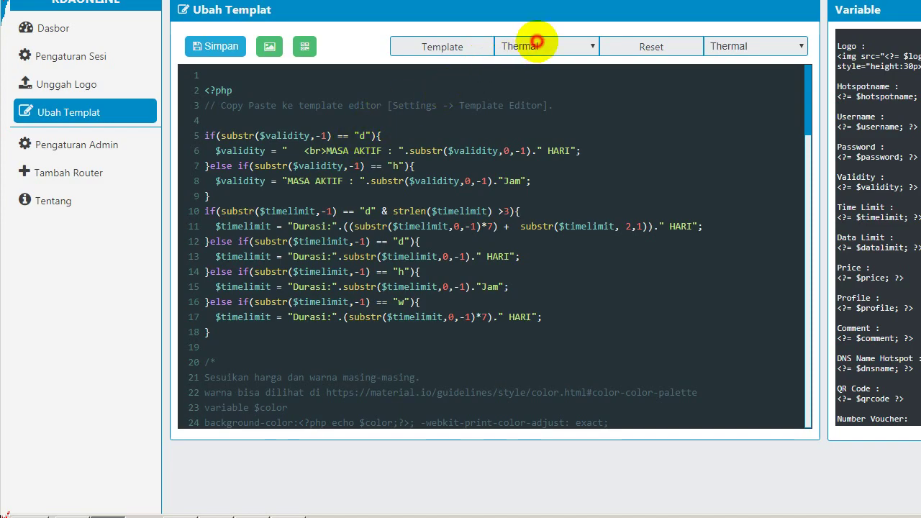
{"action": "left_click", "coordinate": [555, 98]}
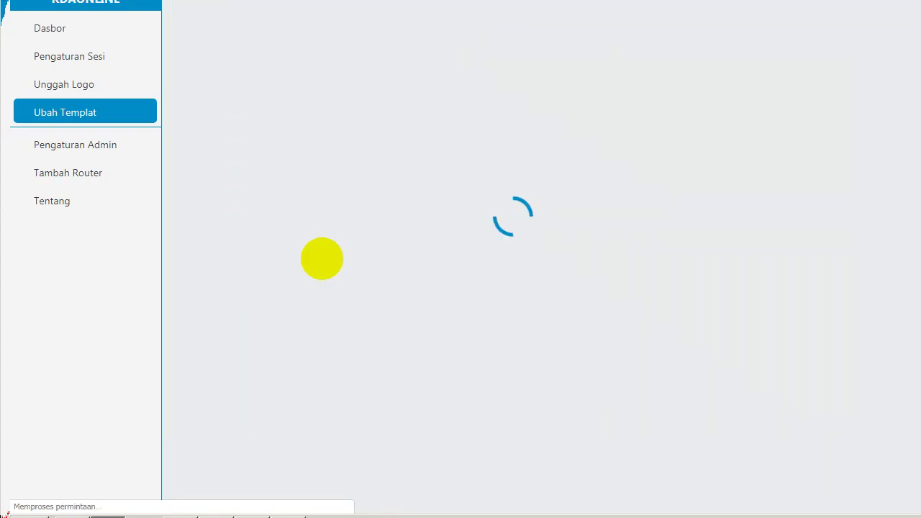